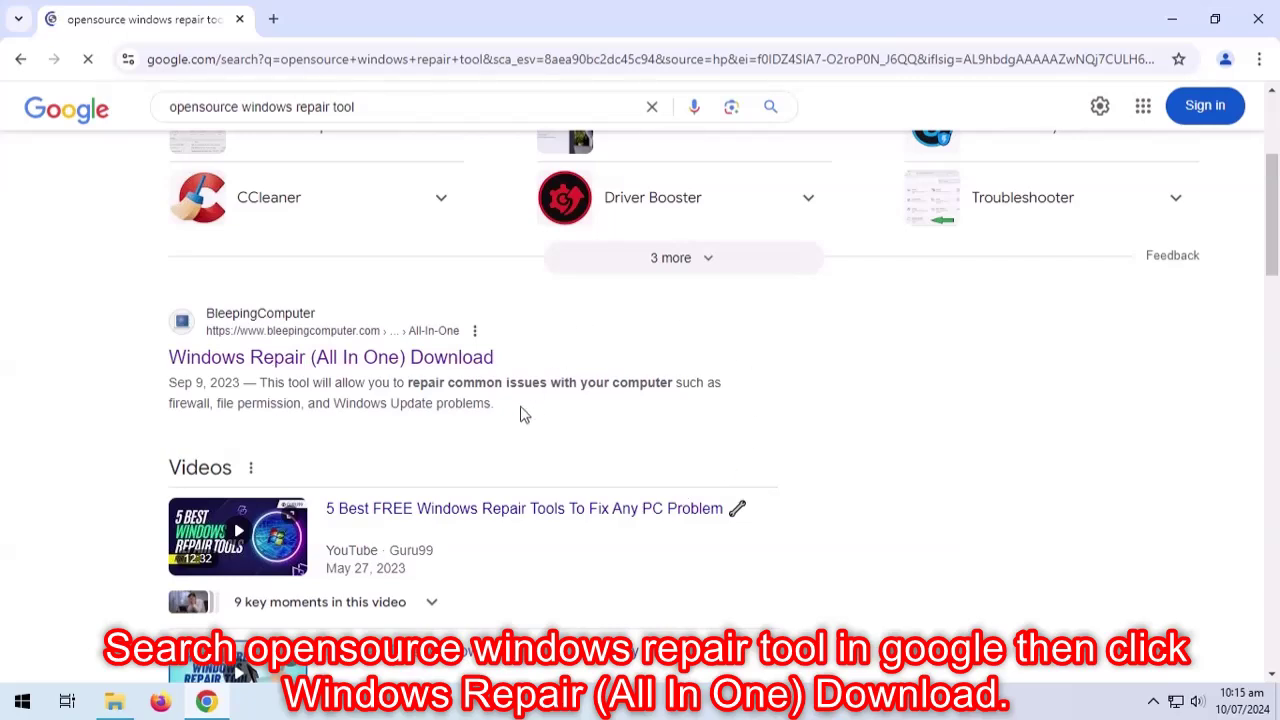
Download the standard version of Windows Repair (All In One) from its BleepingComputer page and check the finished download.
left_click(425, 368)
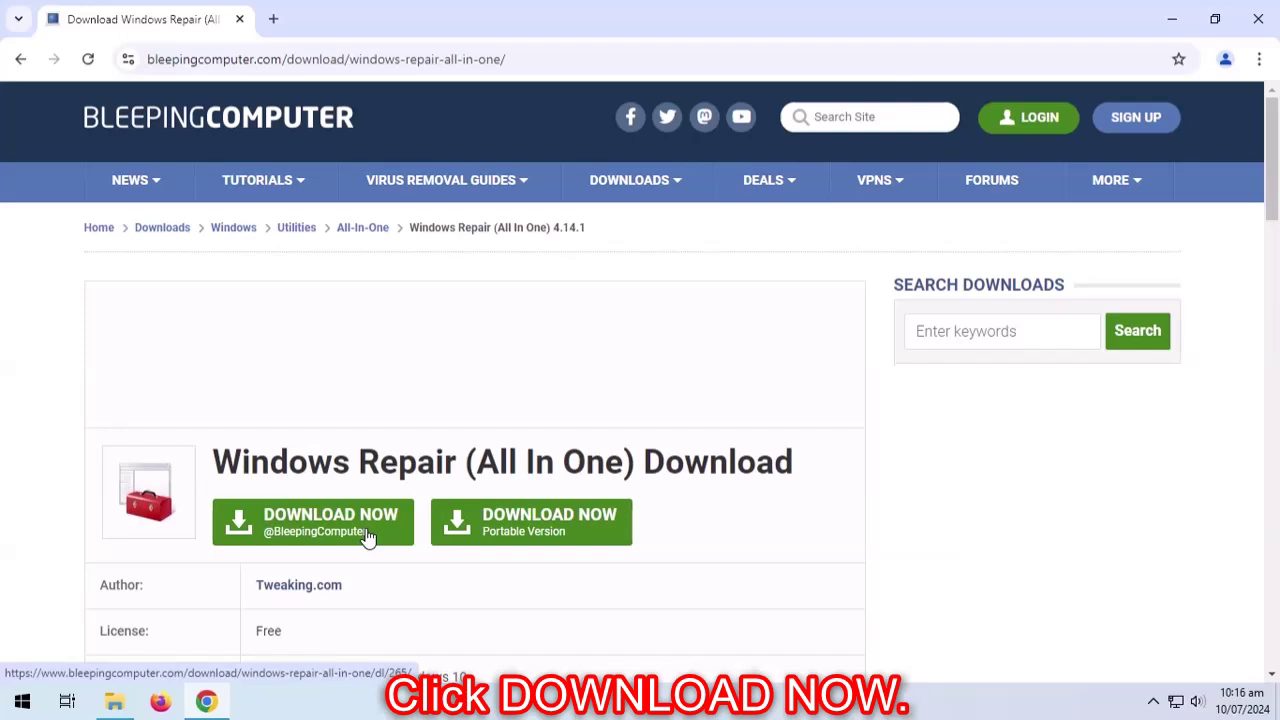
left_click(368, 537)
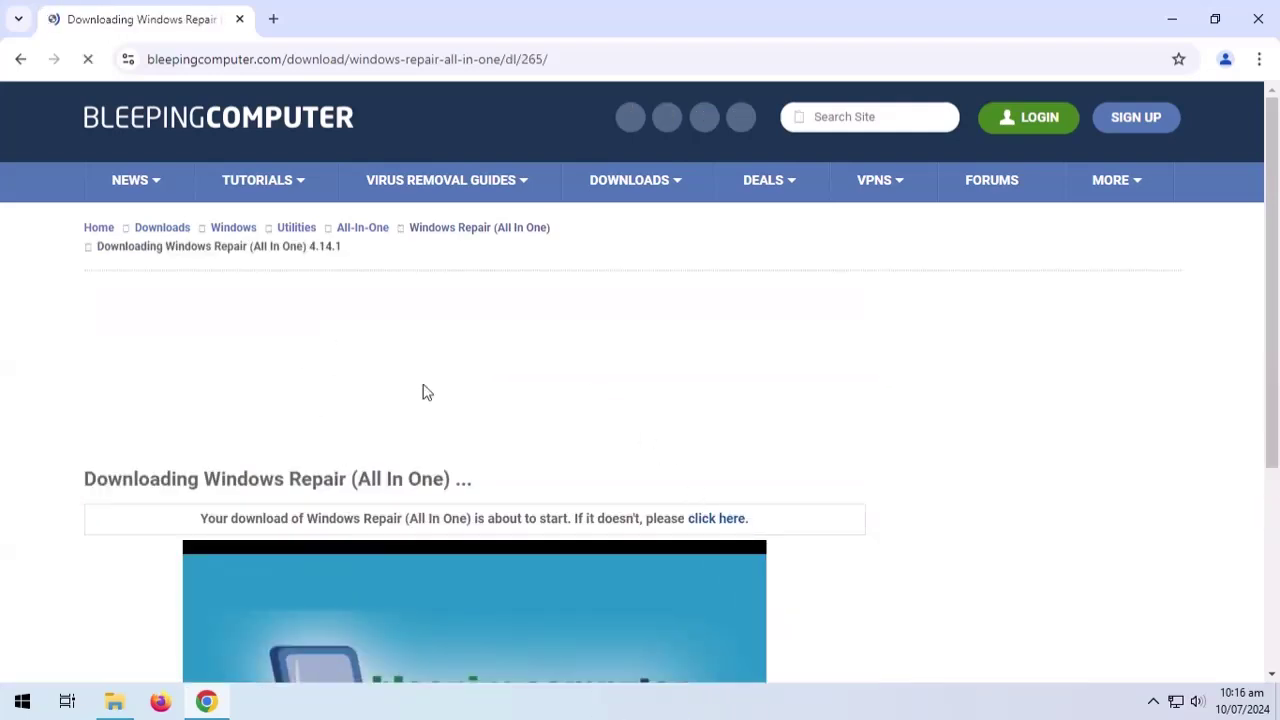
left_click(731, 519)
left_click(1191, 59)
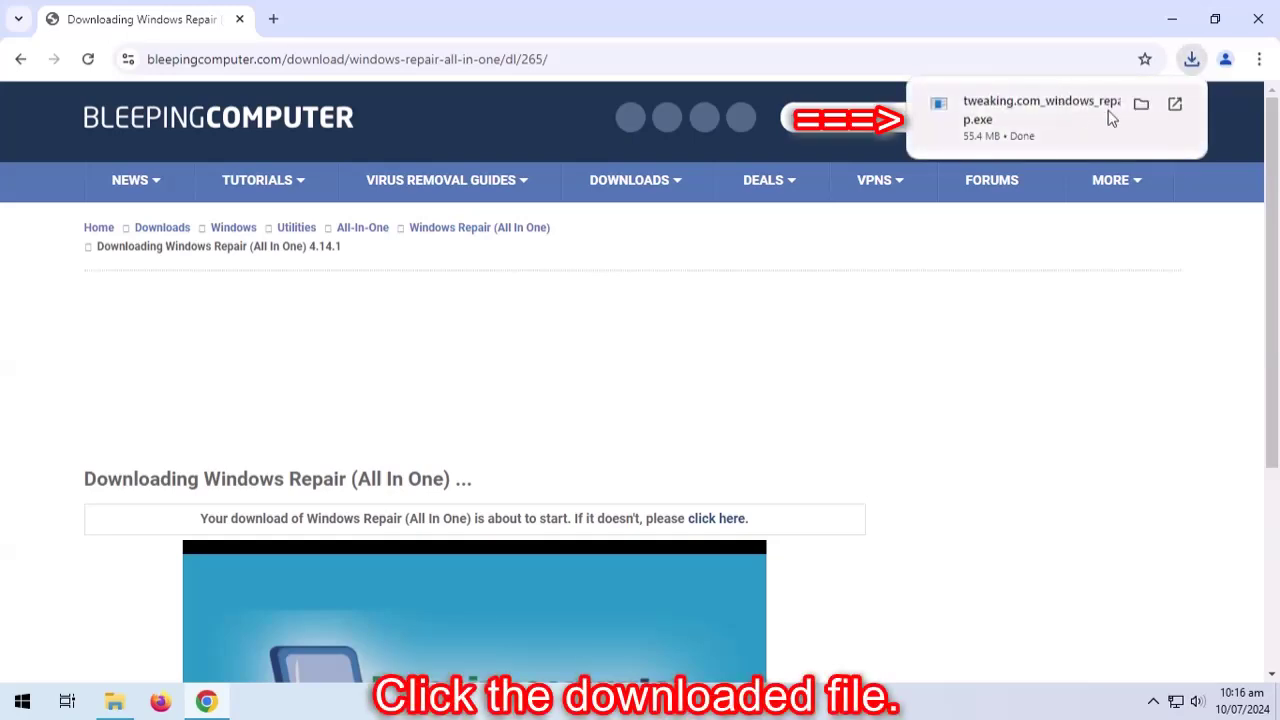
Run the downloaded installer and install Tweaking.com - Windows Repair with the default folders, a desktop icon and launch on completion.
left_click(1045, 104)
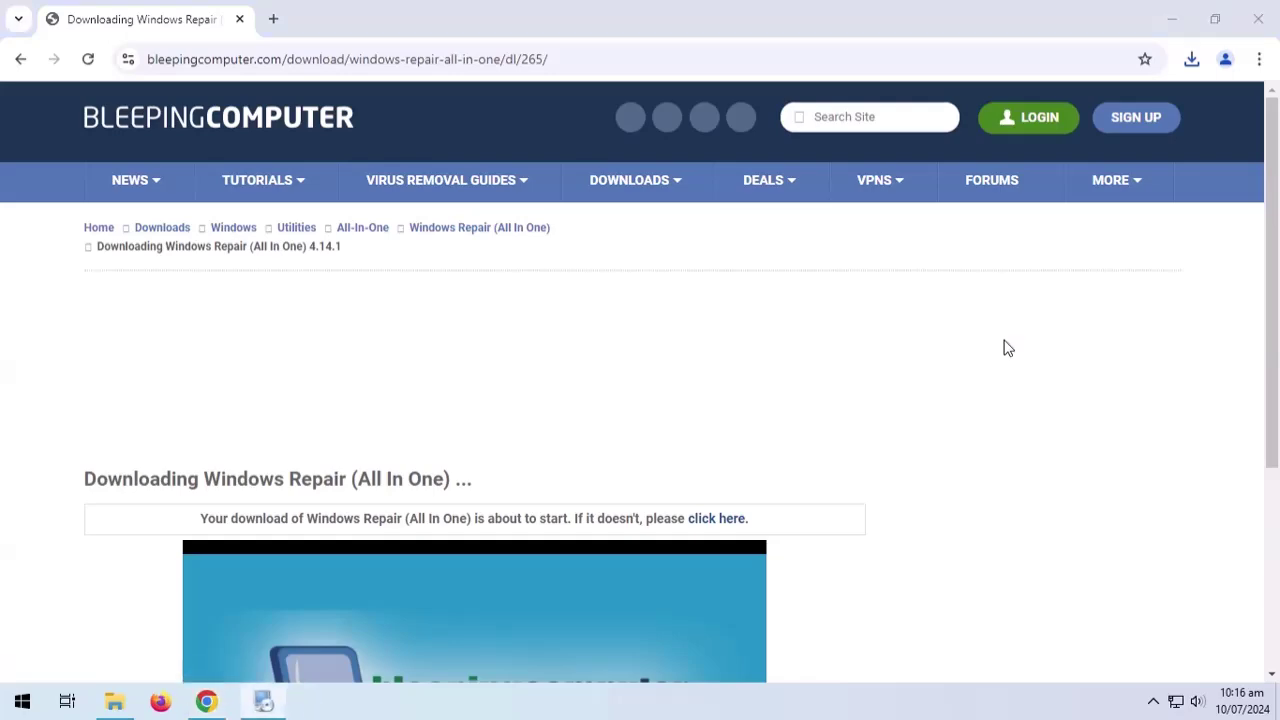
left_click(1172, 19)
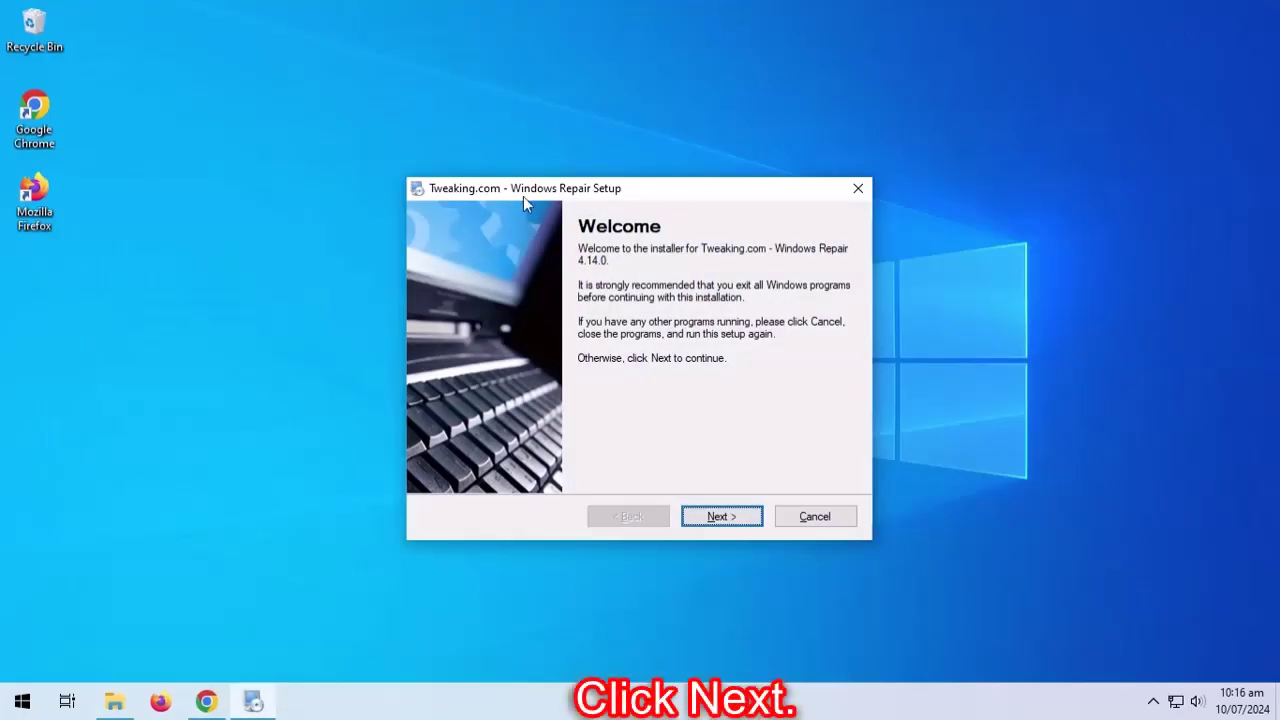
left_click(750, 520)
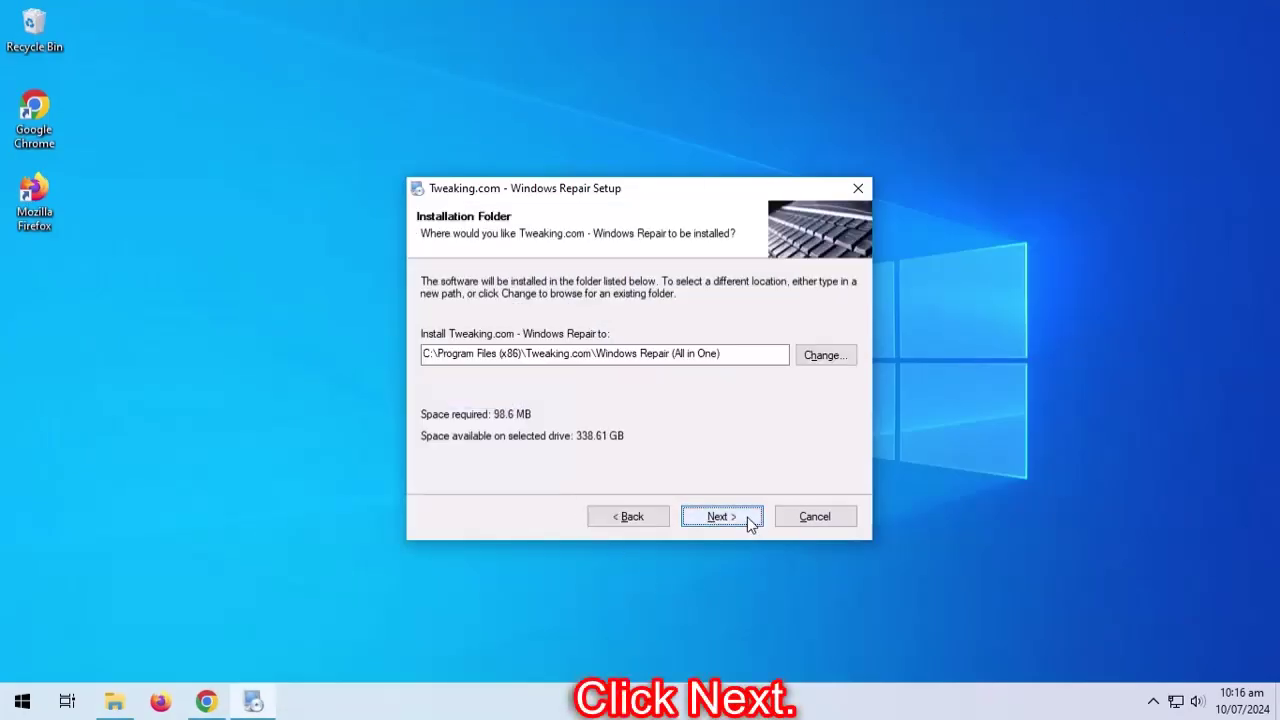
left_click(750, 520)
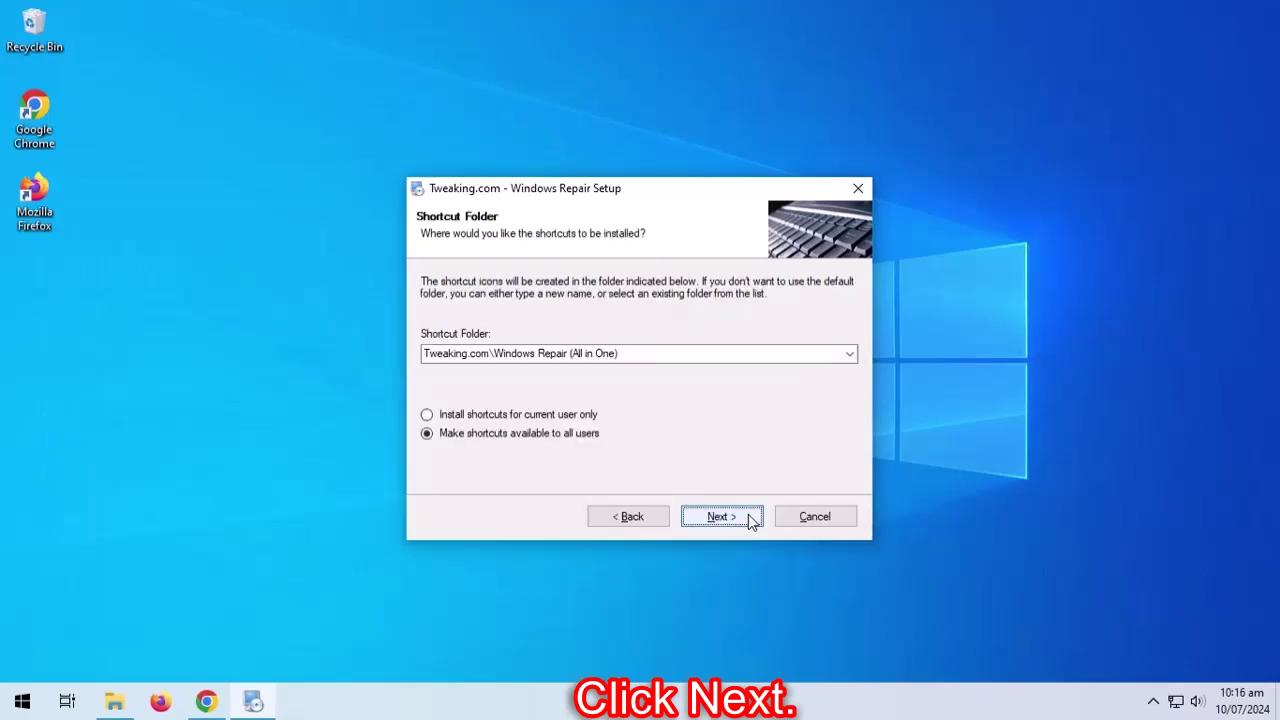
left_click(749, 515)
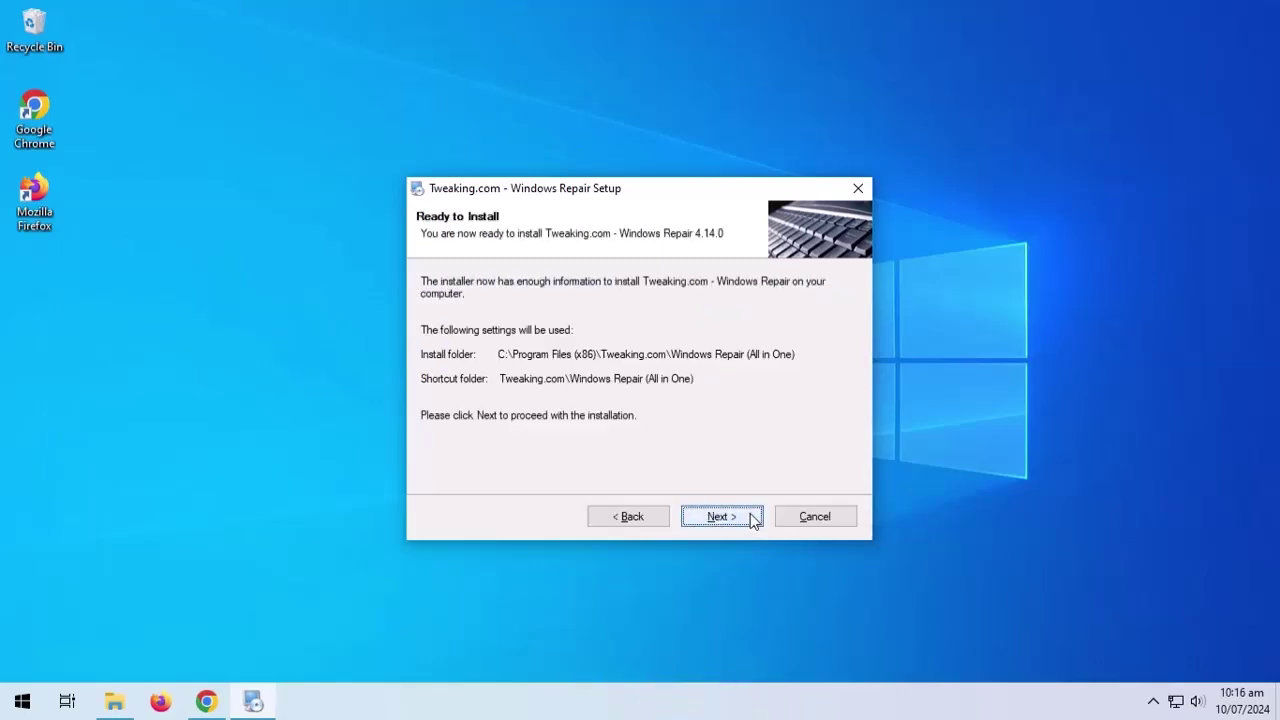
left_click(750, 513)
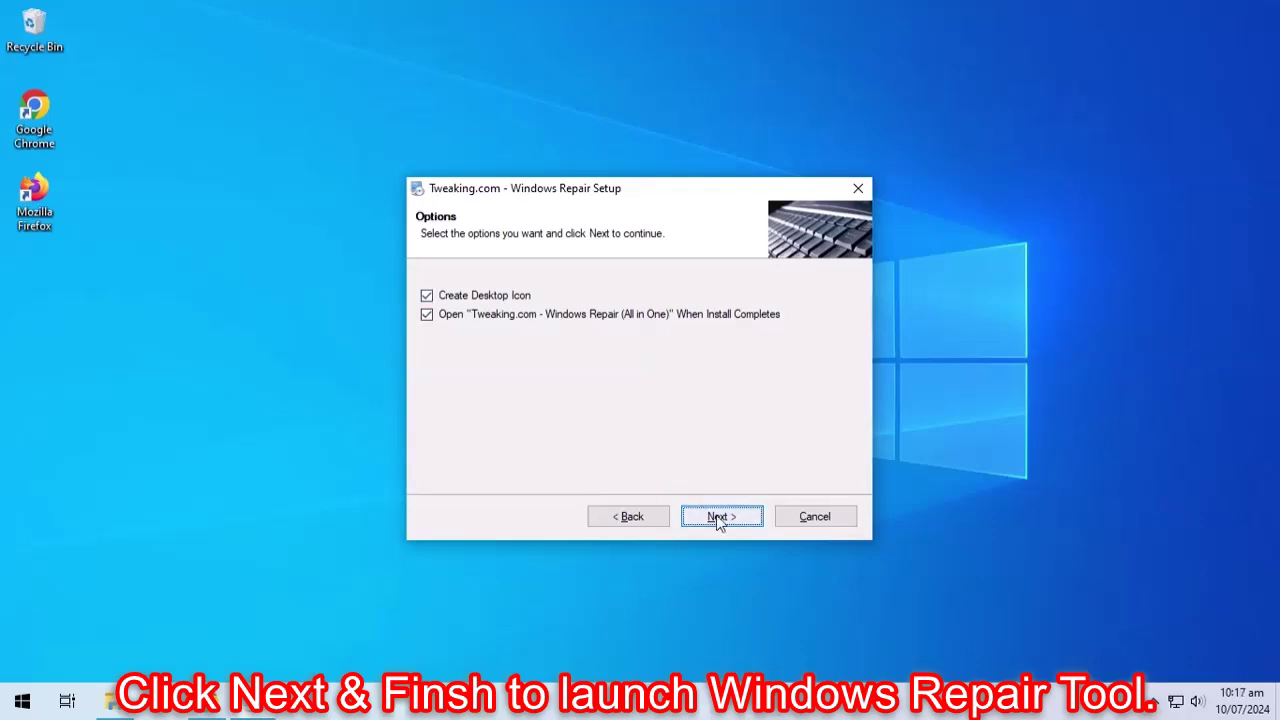
left_click(750, 518)
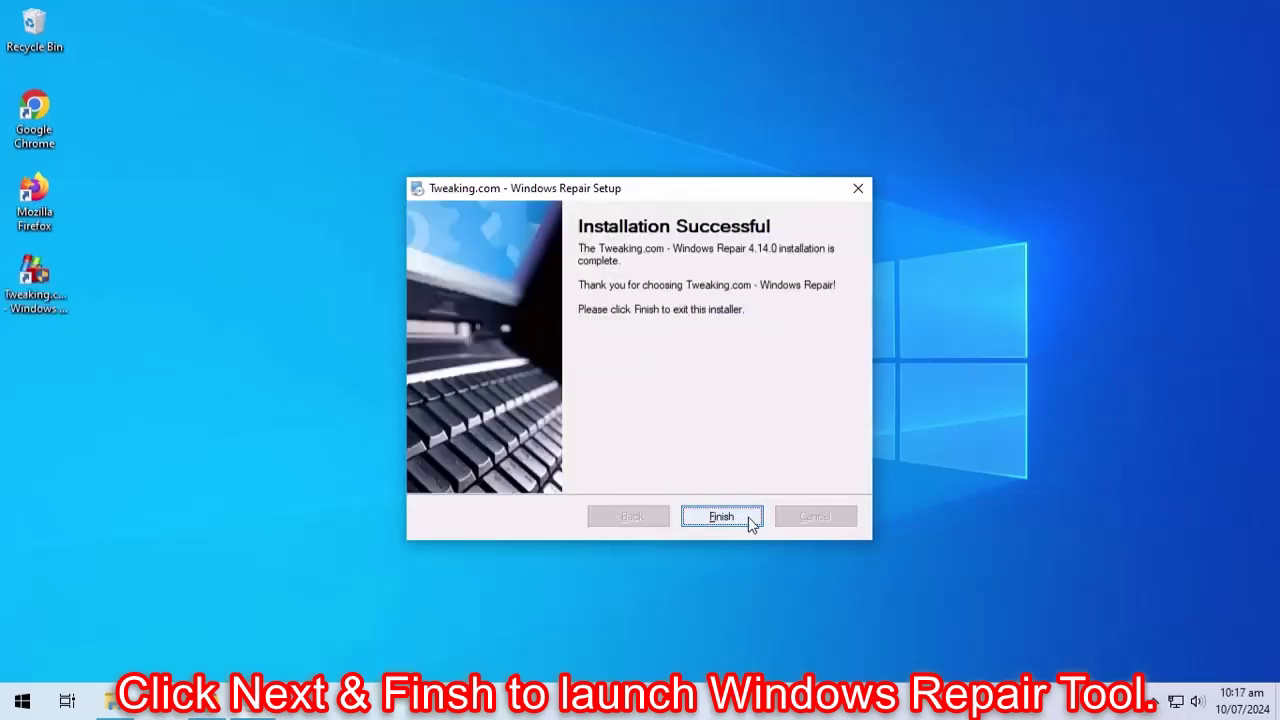
left_click(750, 518)
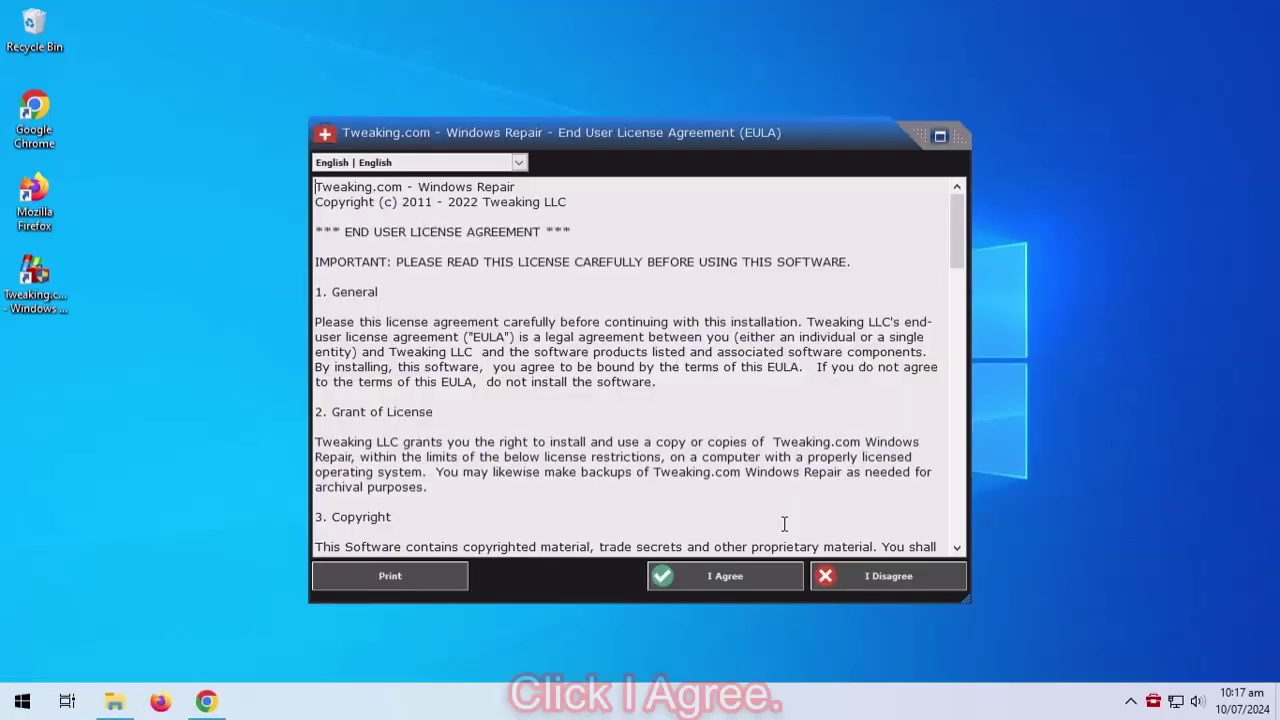
Read through the Windows Repair end user license agreement to its end and accept it.
left_click_drag(676, 132, 664, 82)
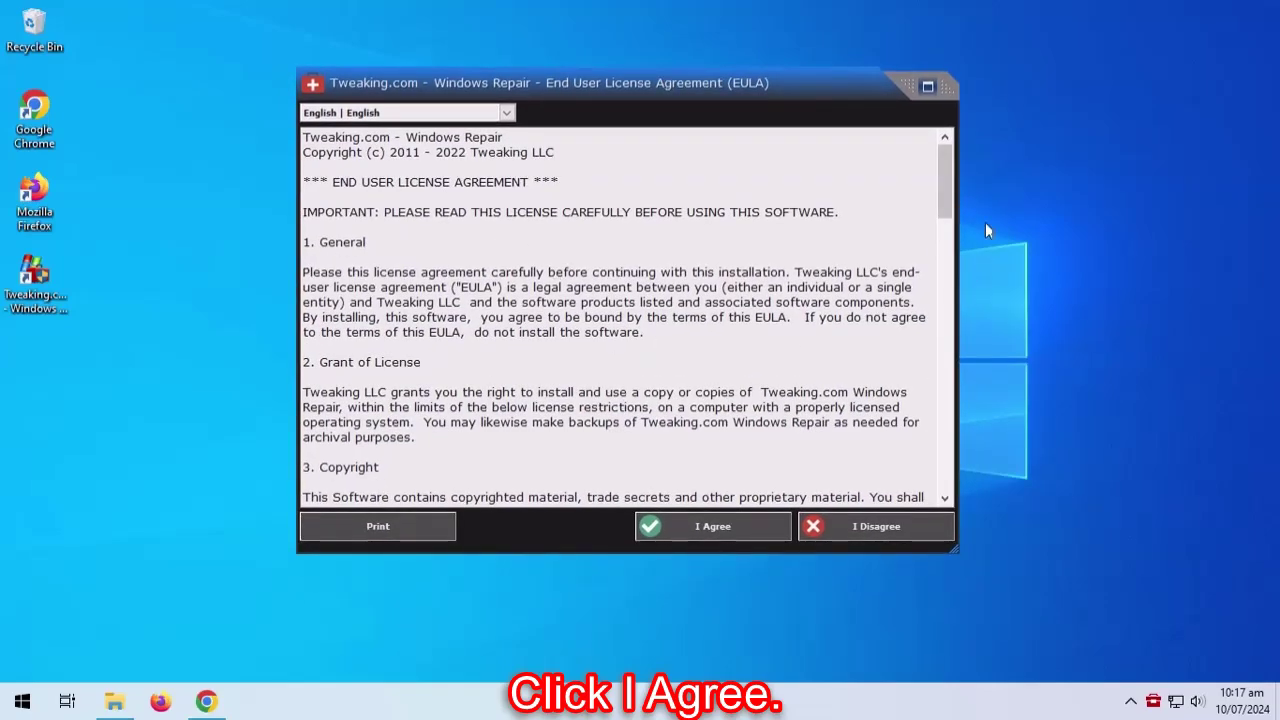
left_click_drag(948, 195, 950, 465)
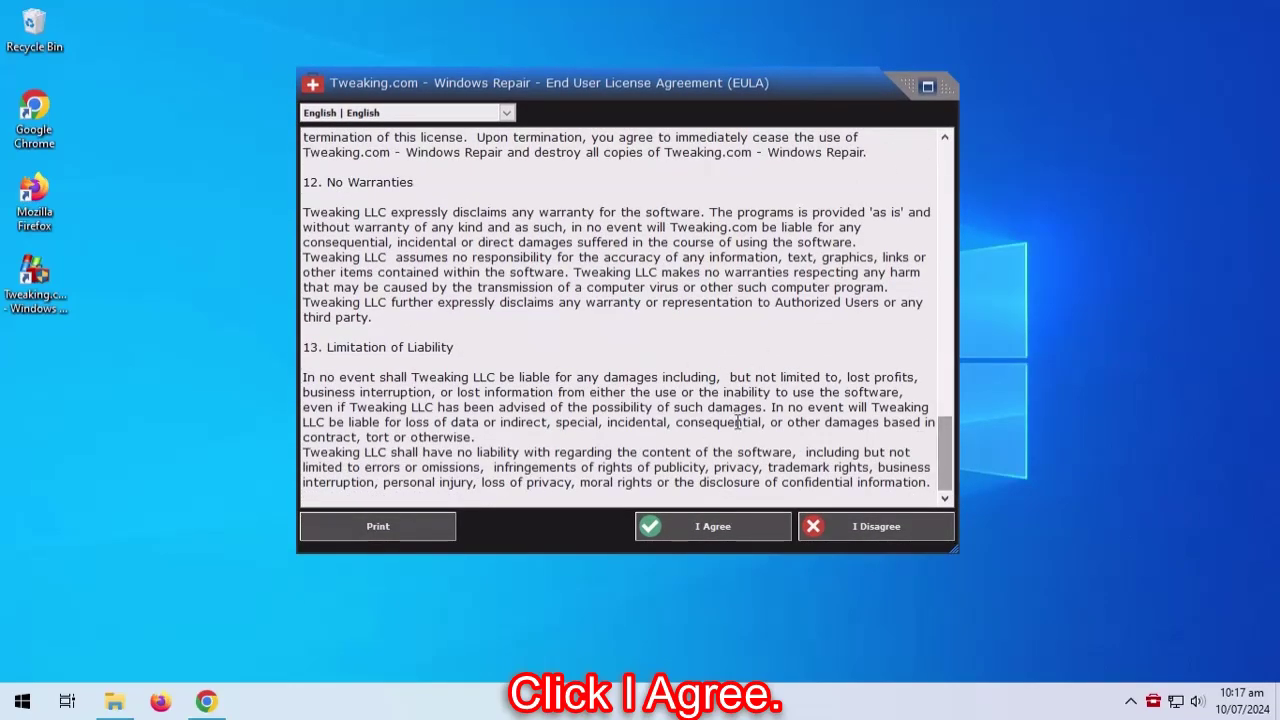
left_click(698, 527)
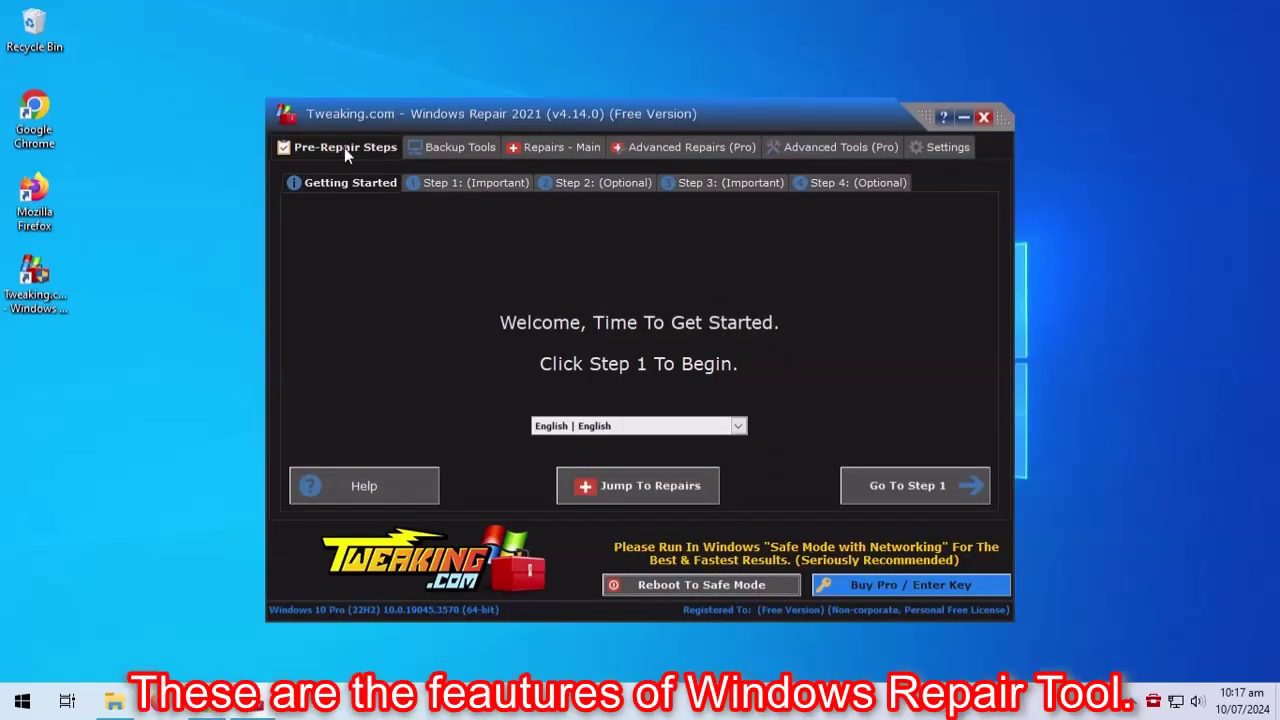
Examine the Backup Tools, Repairs - Main, Advanced Repairs, Advanced Tools and Settings pages of the repair tool.
left_click(455, 150)
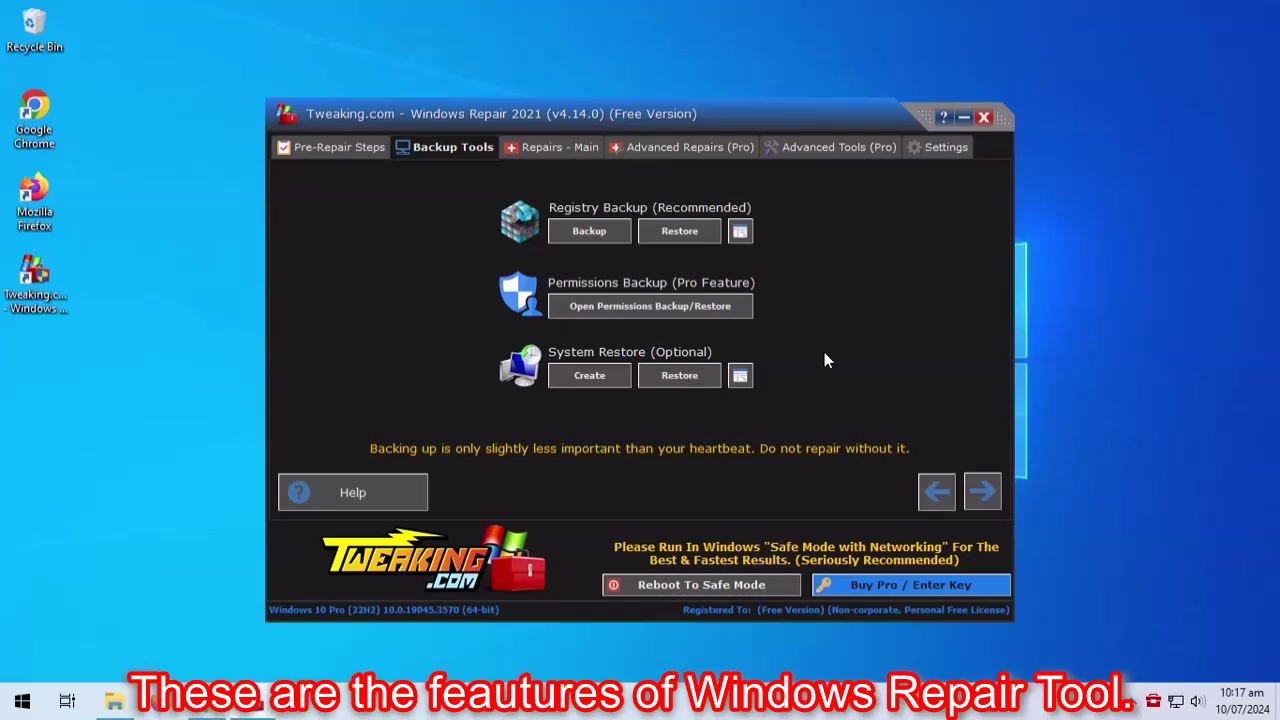
left_click(536, 144)
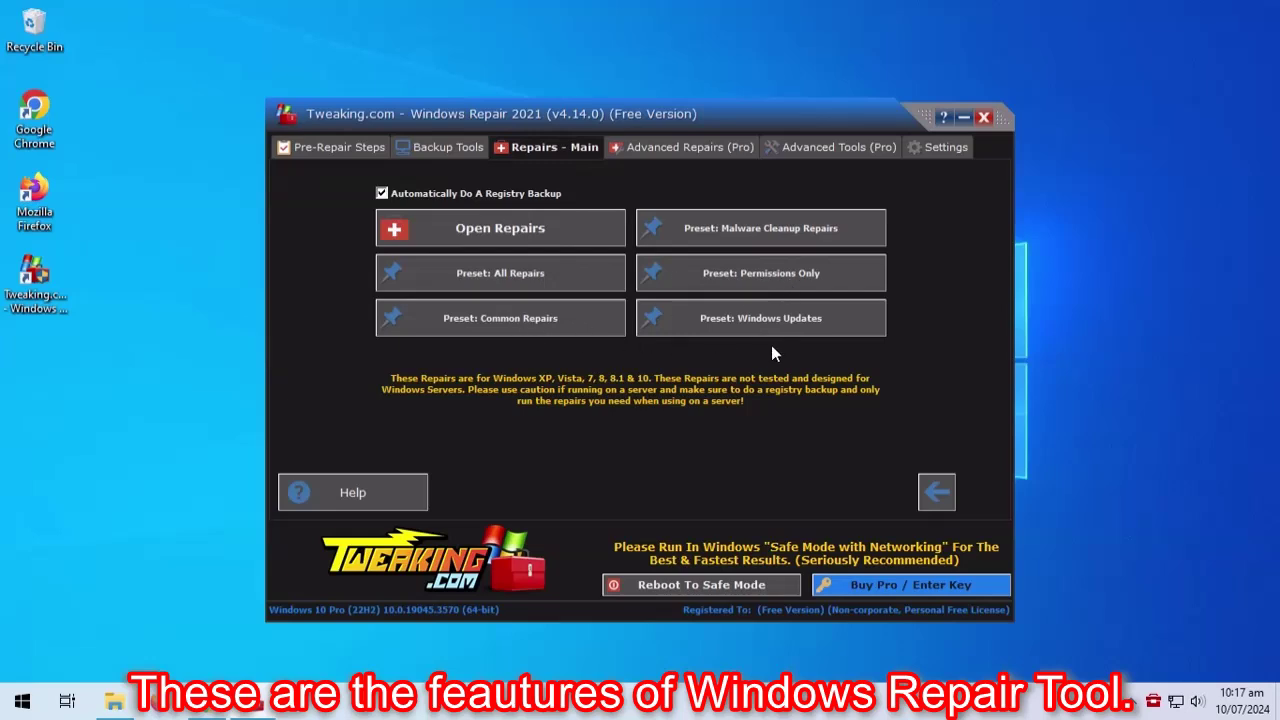
left_click(686, 149)
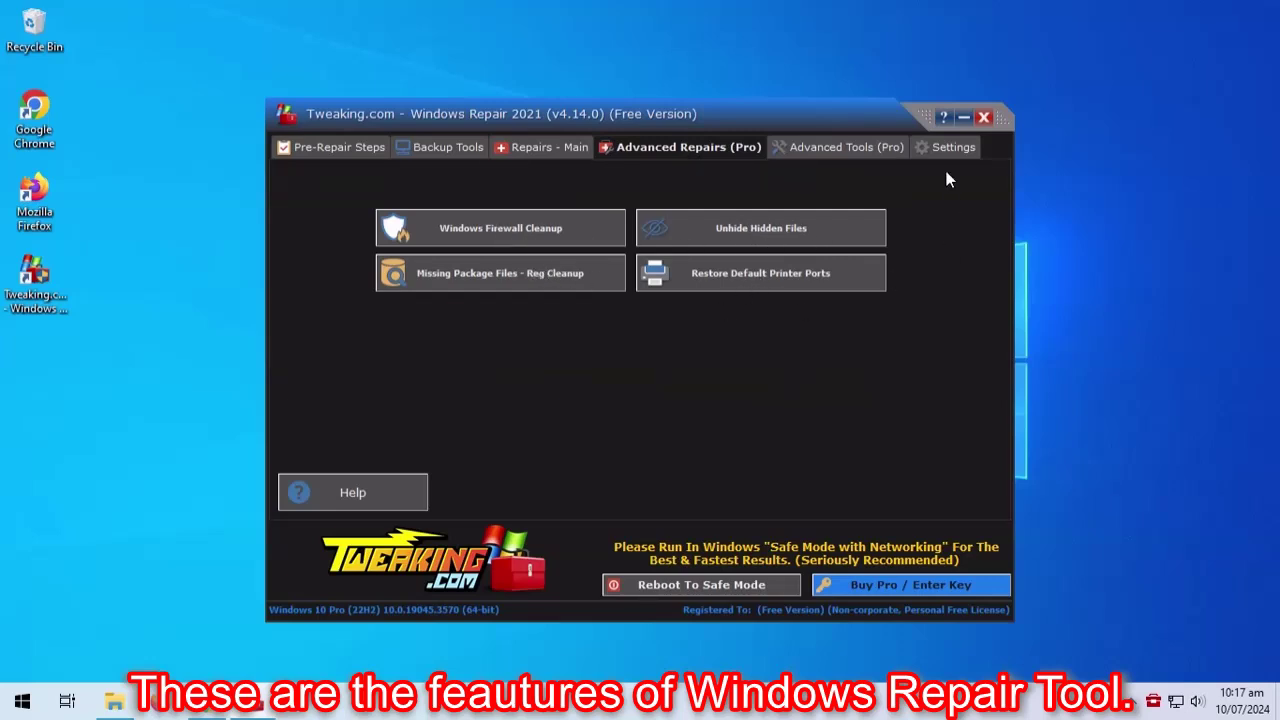
left_click(838, 147)
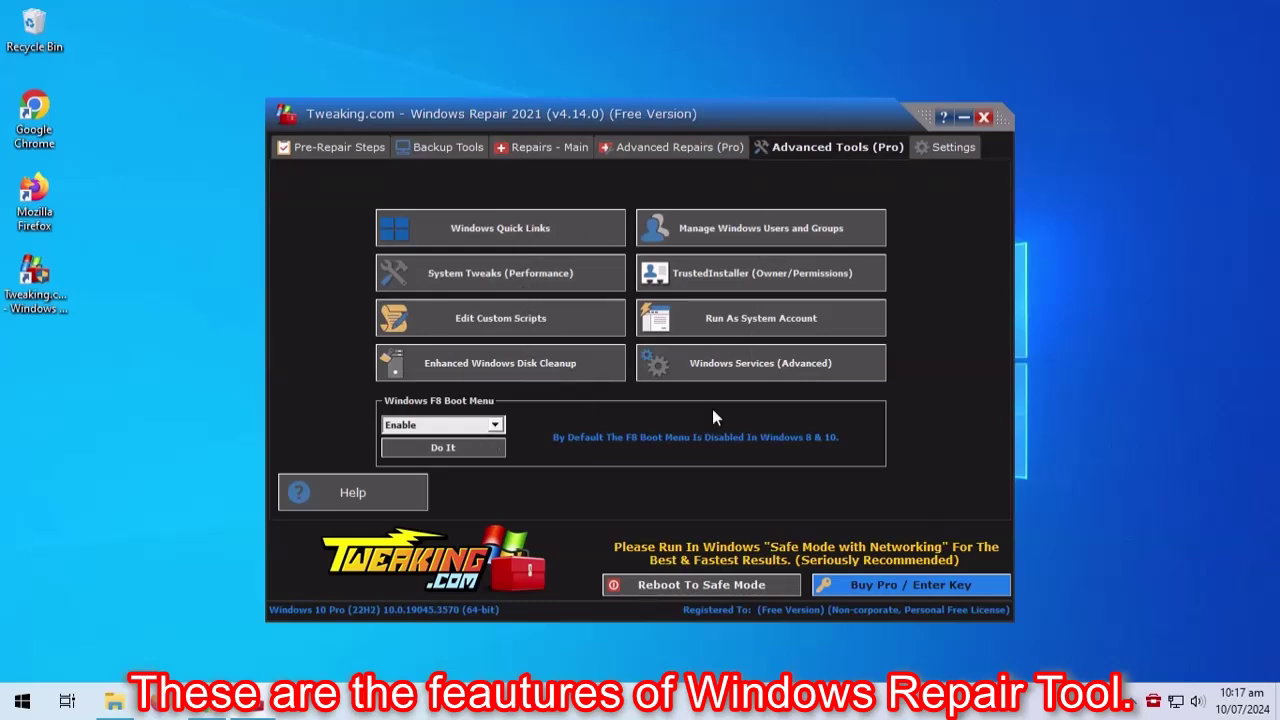
left_click(947, 152)
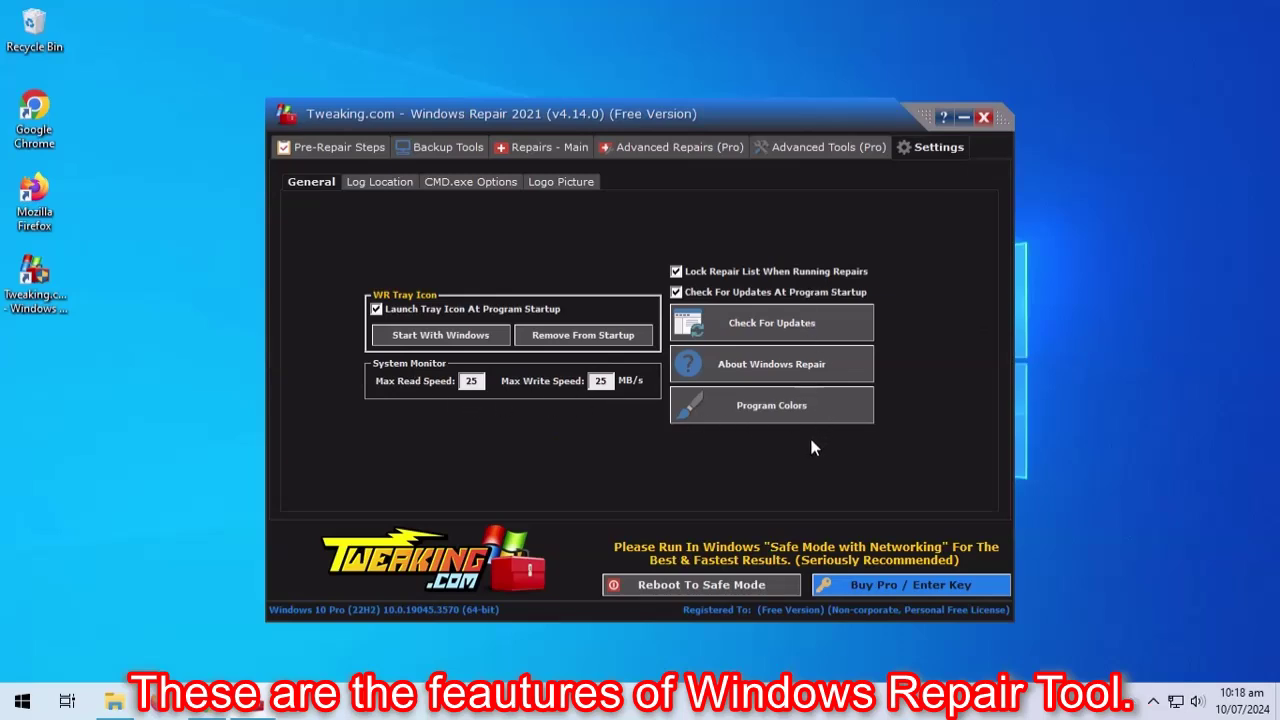
Go through the Pre-Repair Steps to Step 2, run the Pre-Scan, review its log and close it.
left_click(350, 148)
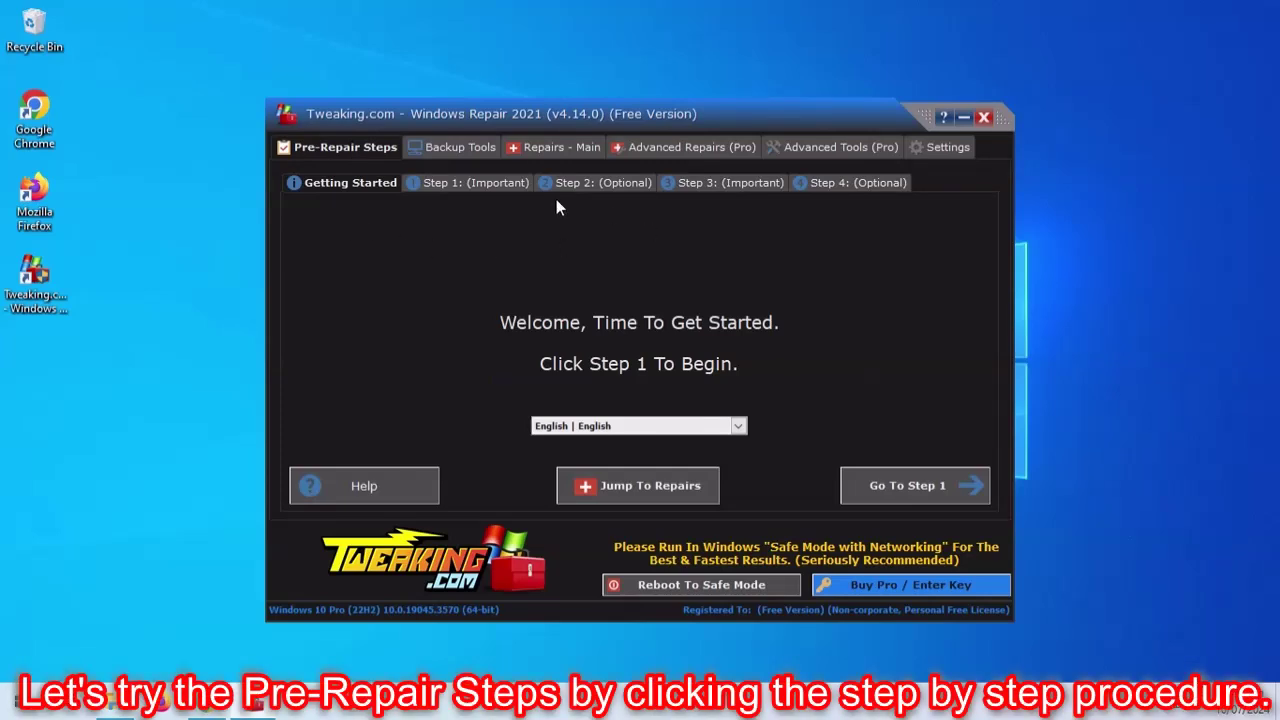
left_click(970, 488)
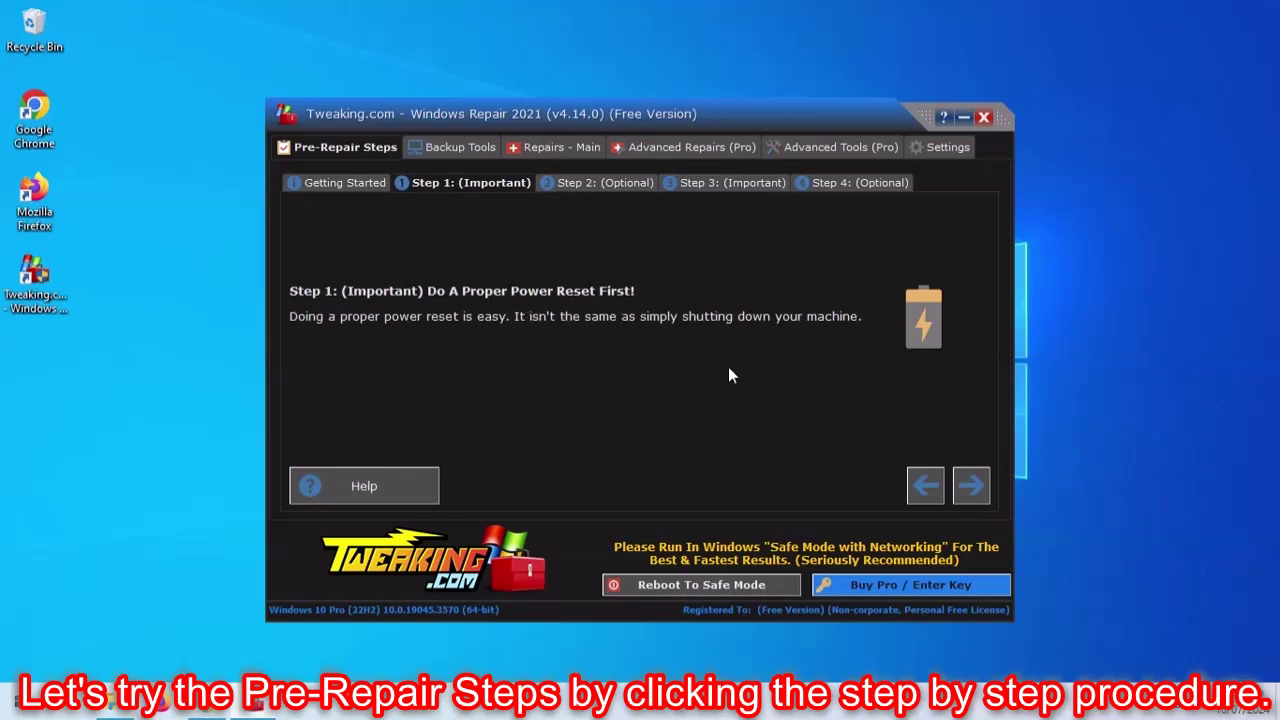
left_click(970, 487)
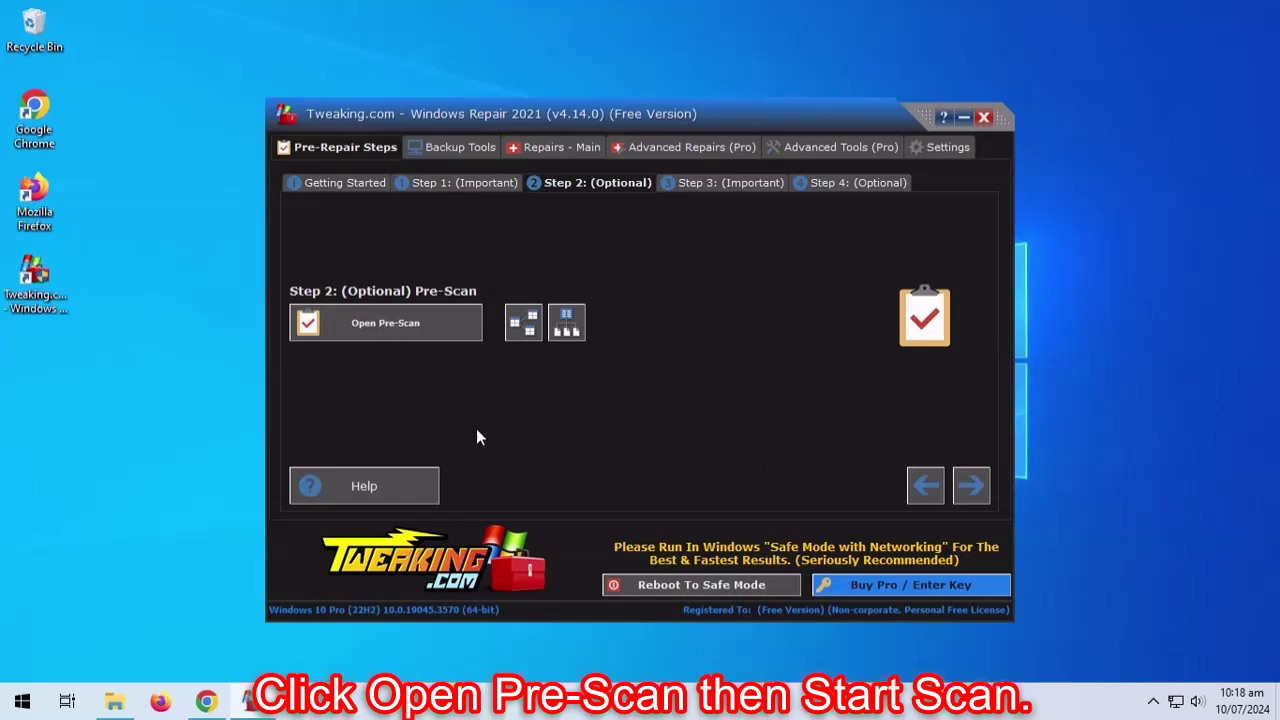
left_click(450, 322)
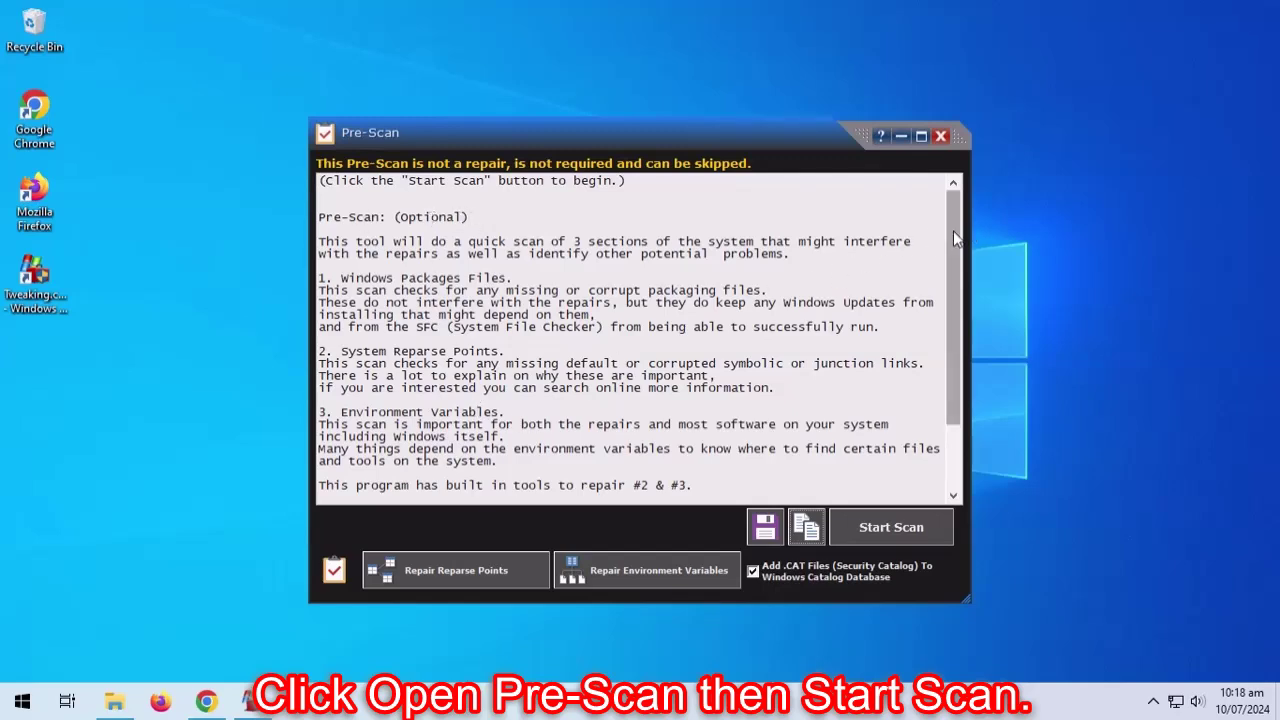
left_click_drag(953, 229, 955, 291)
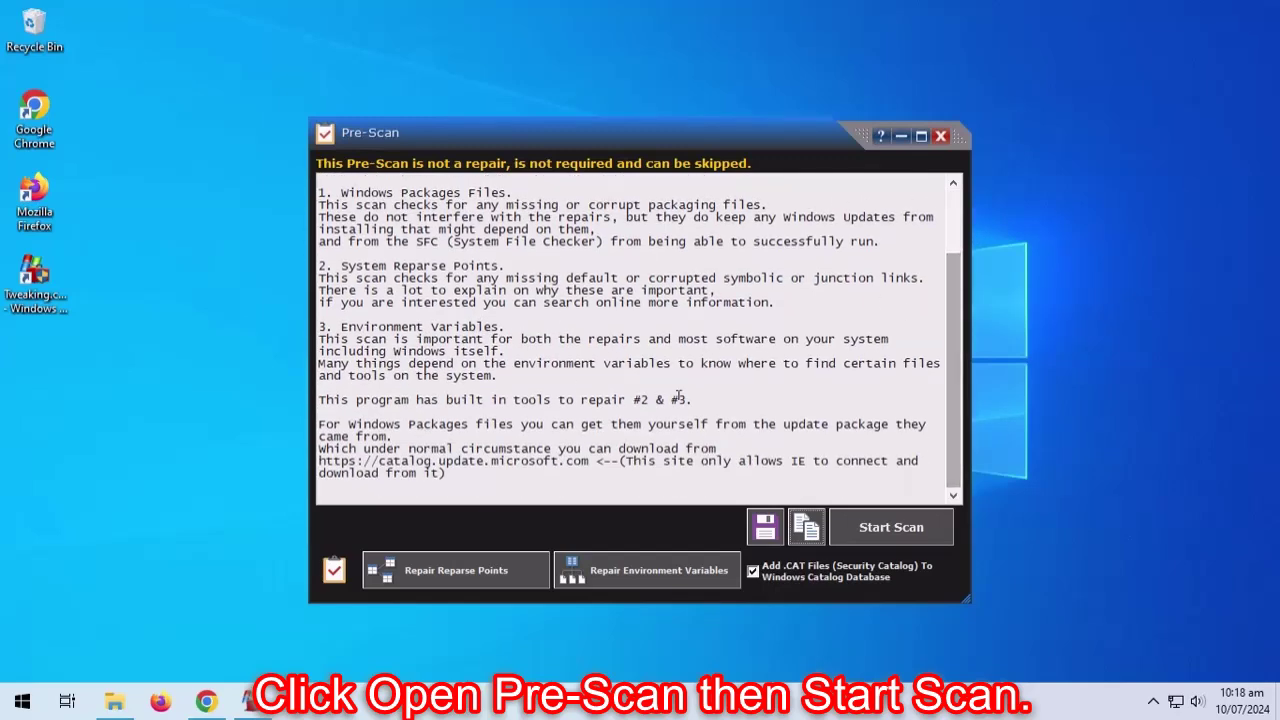
left_click(887, 537)
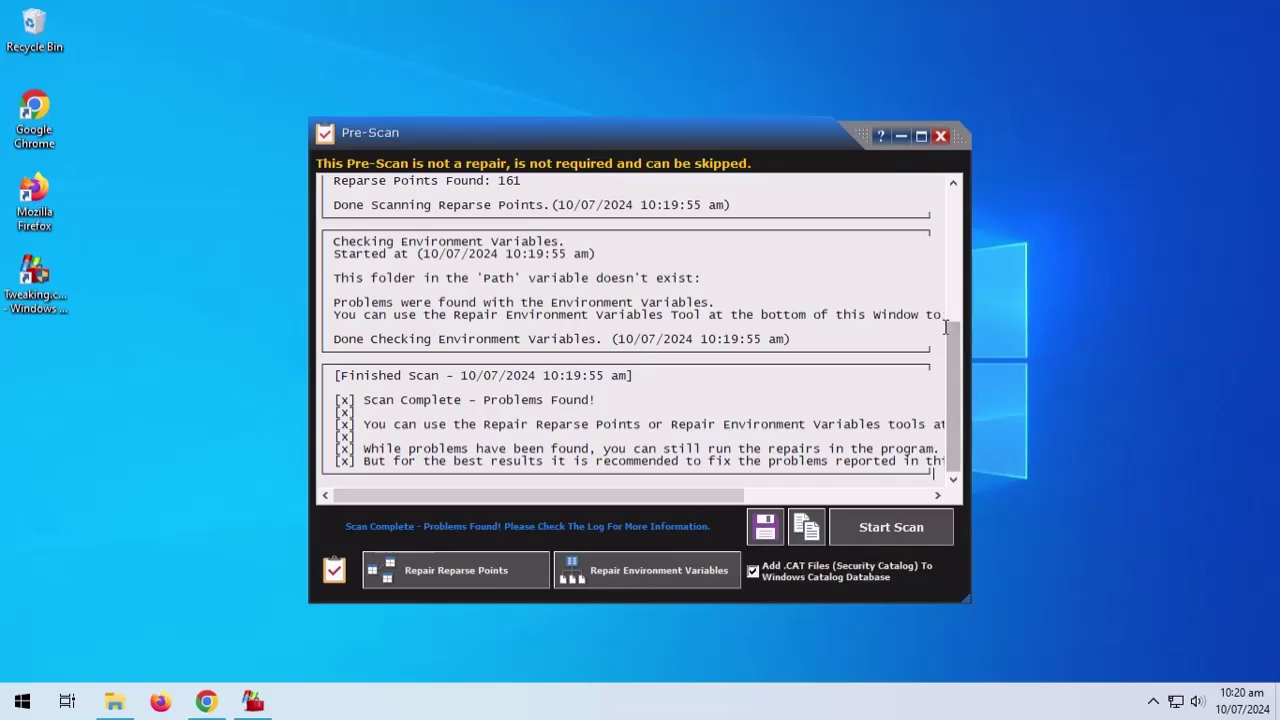
mouse_move(955, 362)
left_mouse_down()
mouse_move(963, 198)
mouse_move(957, 379)
left_mouse_up()
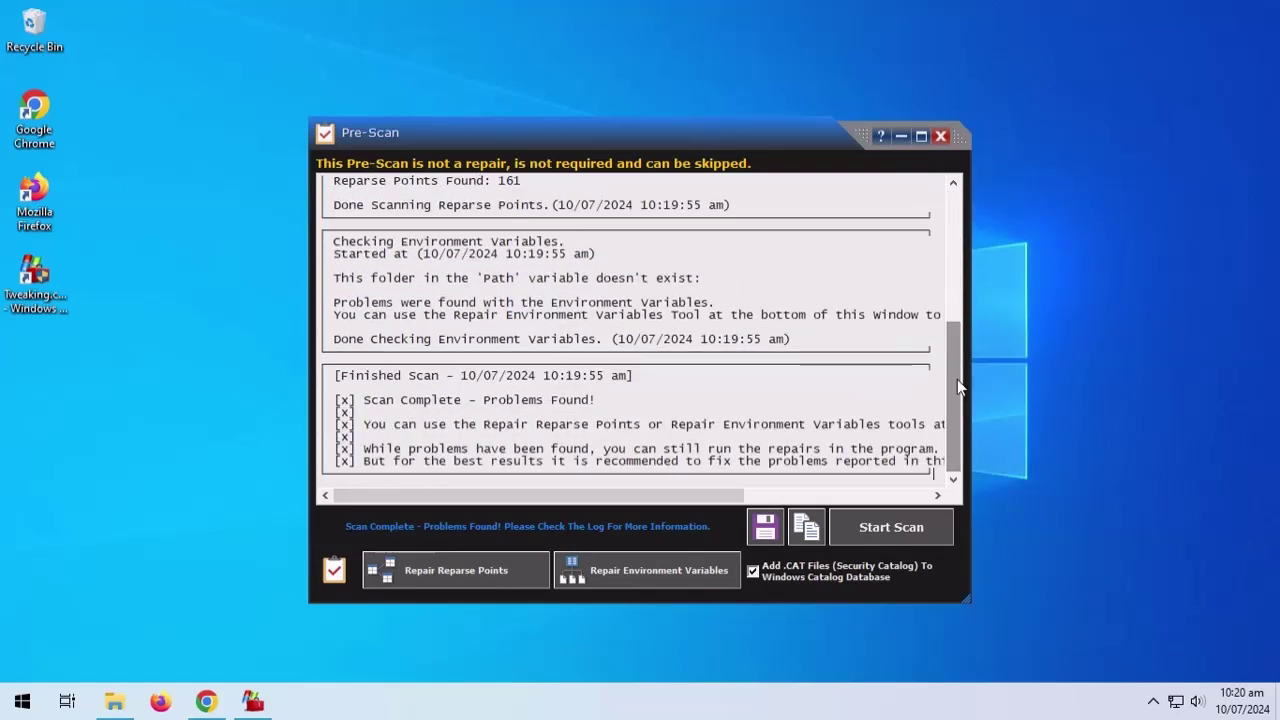
left_click(940, 137)
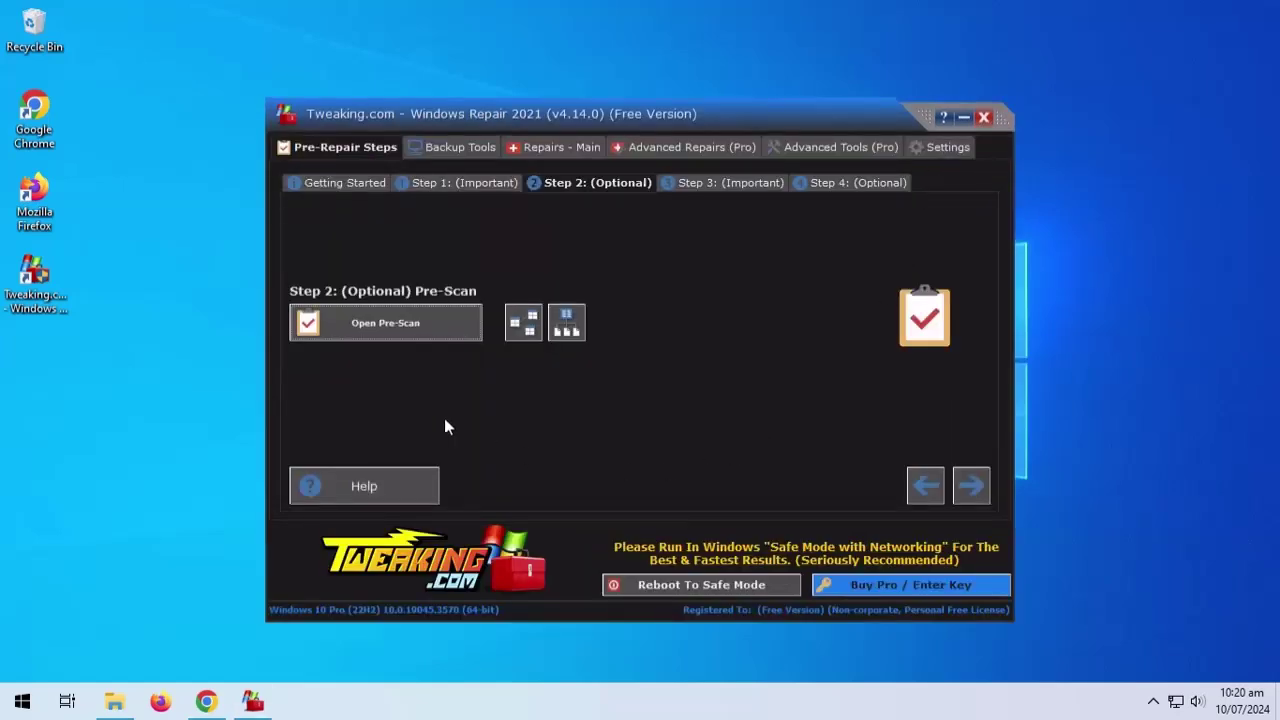
Run the Step 3 file system check, read its chkdsk log to the end and close the log.
left_click(972, 488)
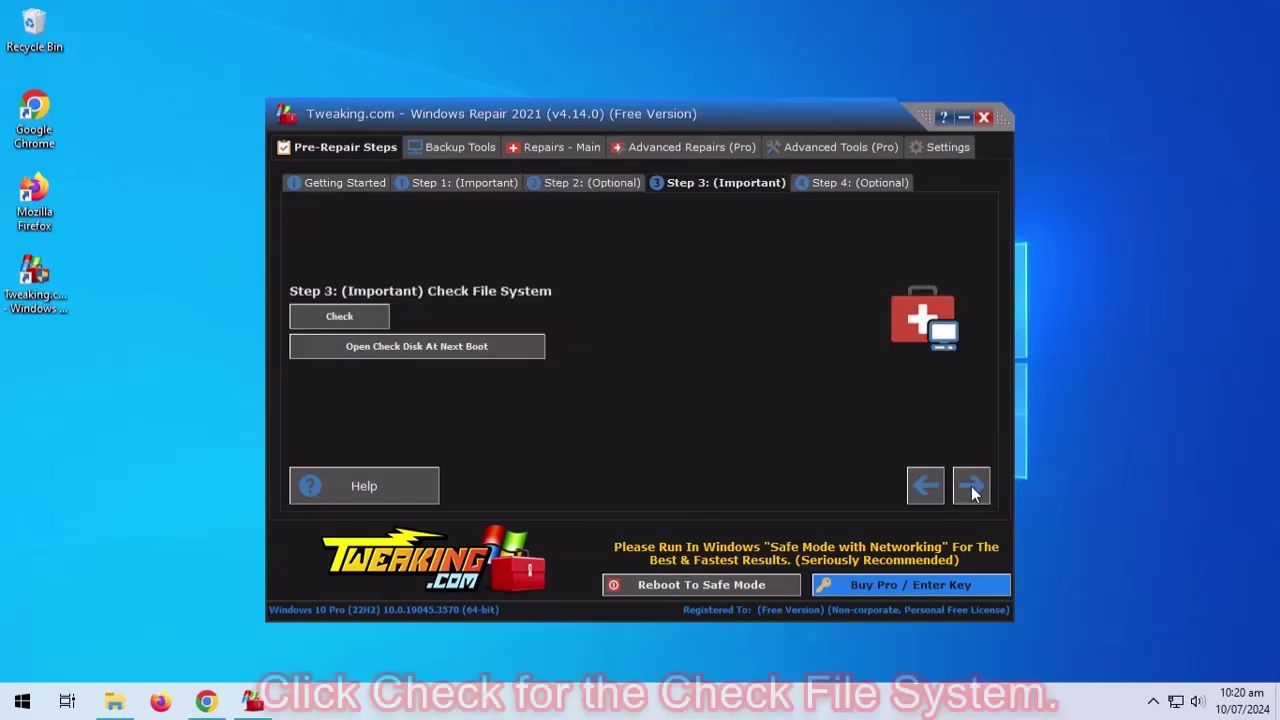
left_click(340, 316)
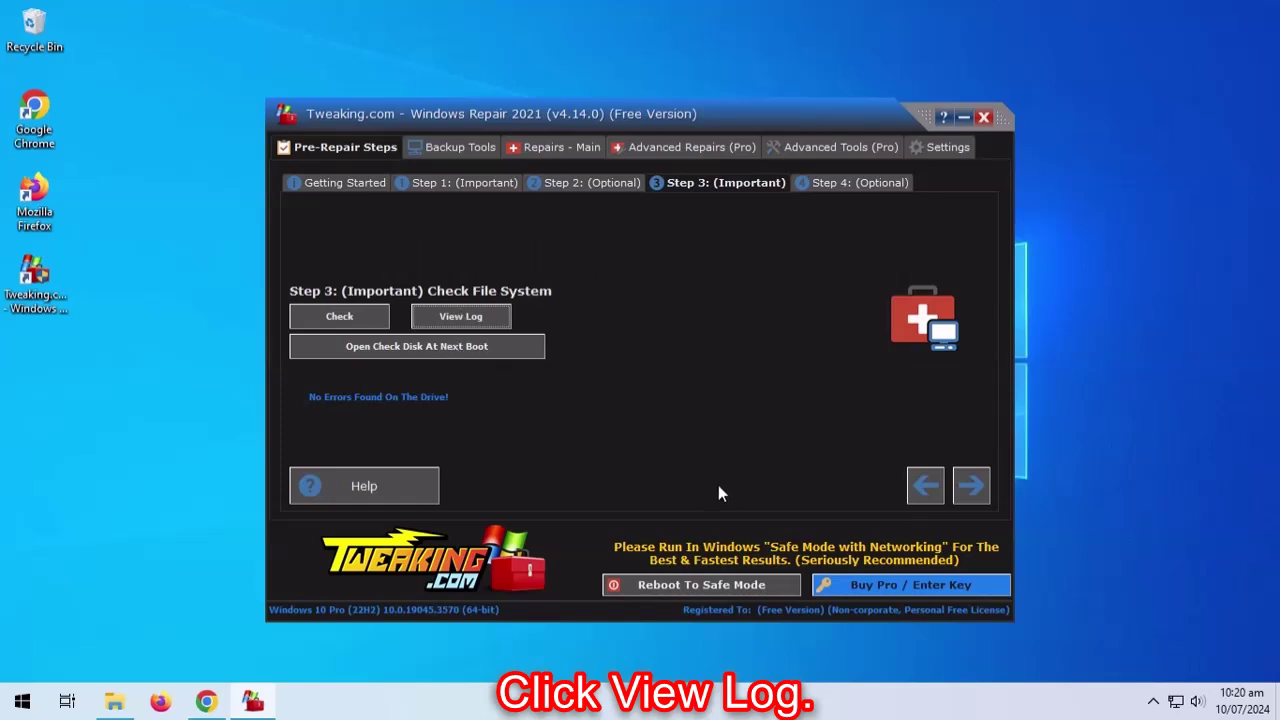
left_click(500, 315)
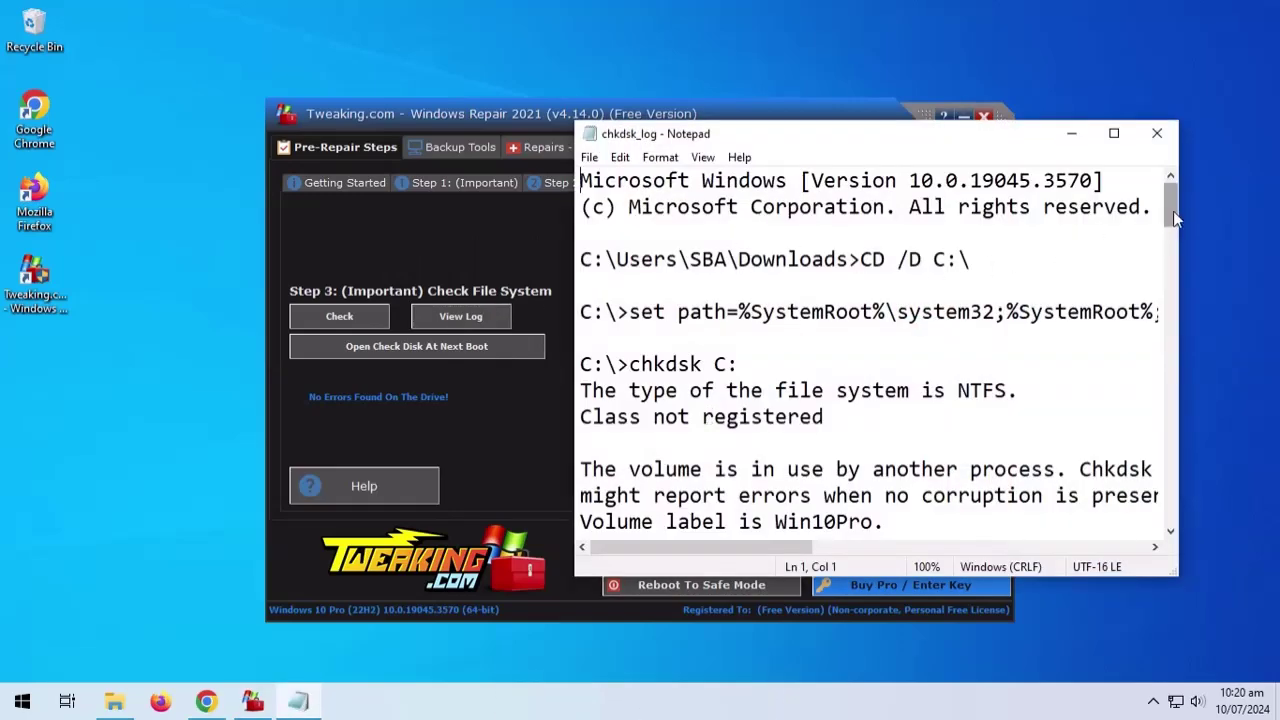
left_click_drag(1173, 211, 1162, 522)
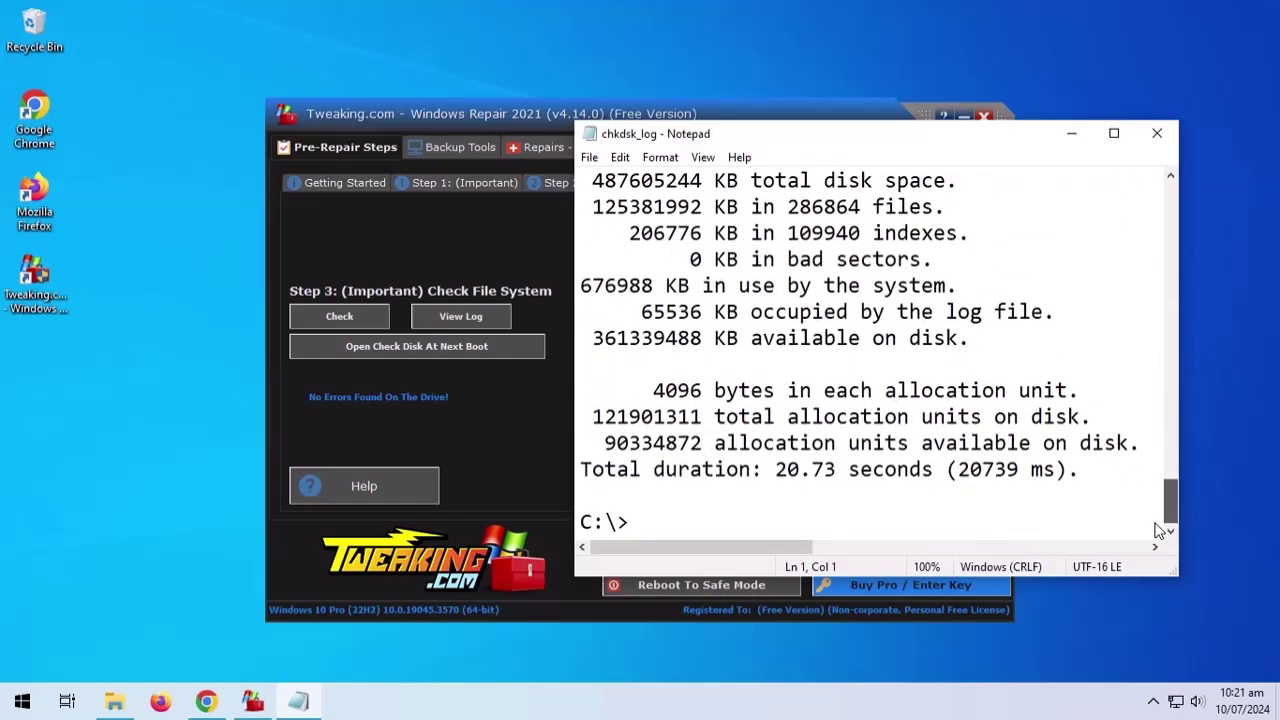
left_click(1005, 531)
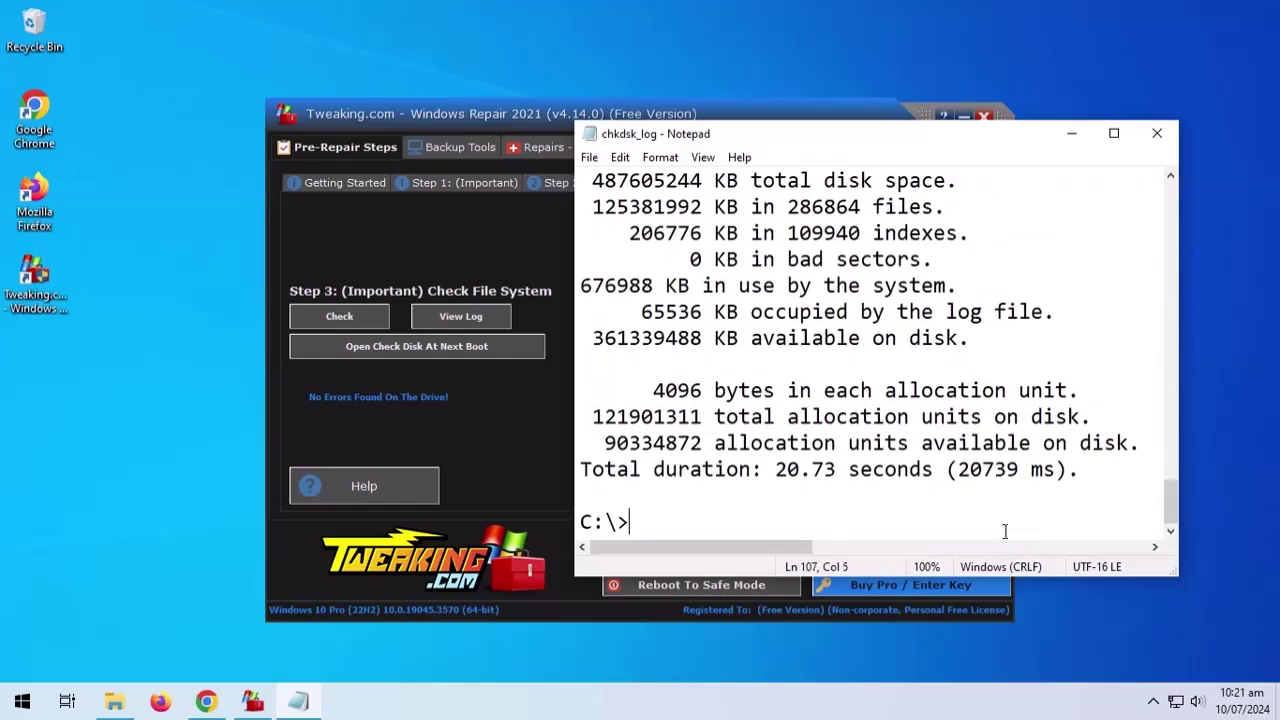
left_click(1166, 139)
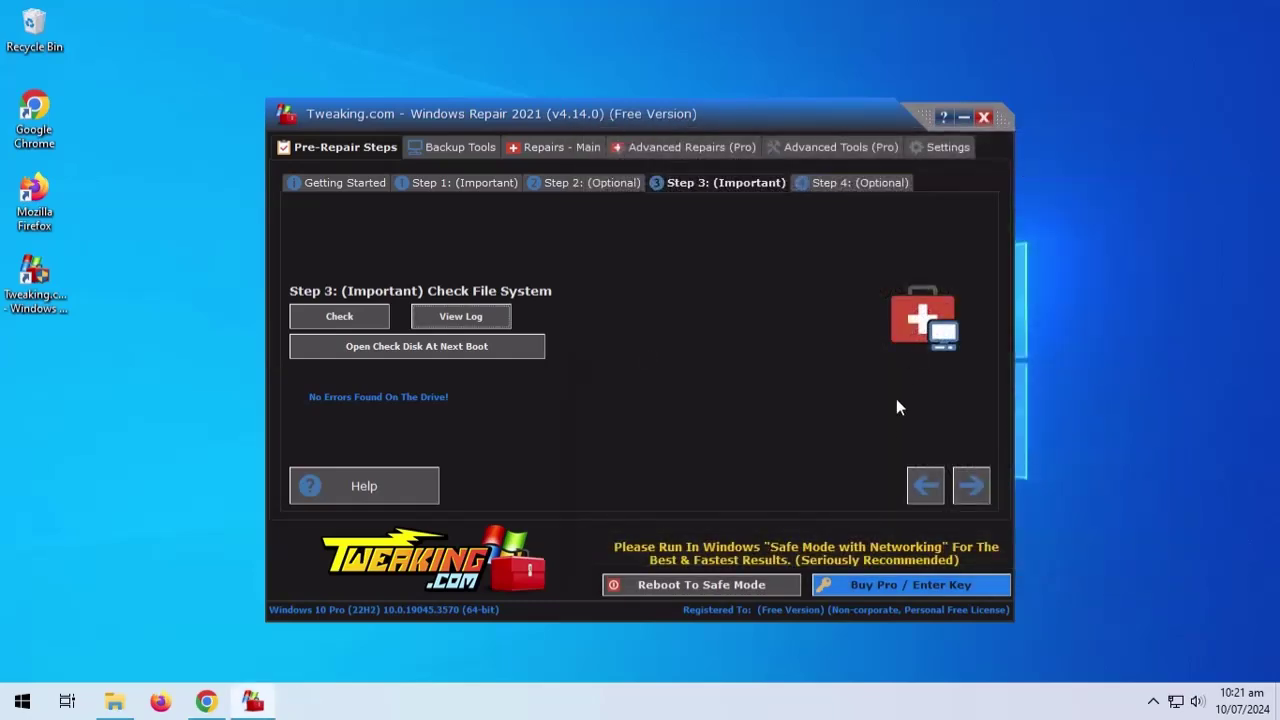
Run the Step 4 System File Check and dismiss its console window when the scan is complete.
left_click(972, 487)
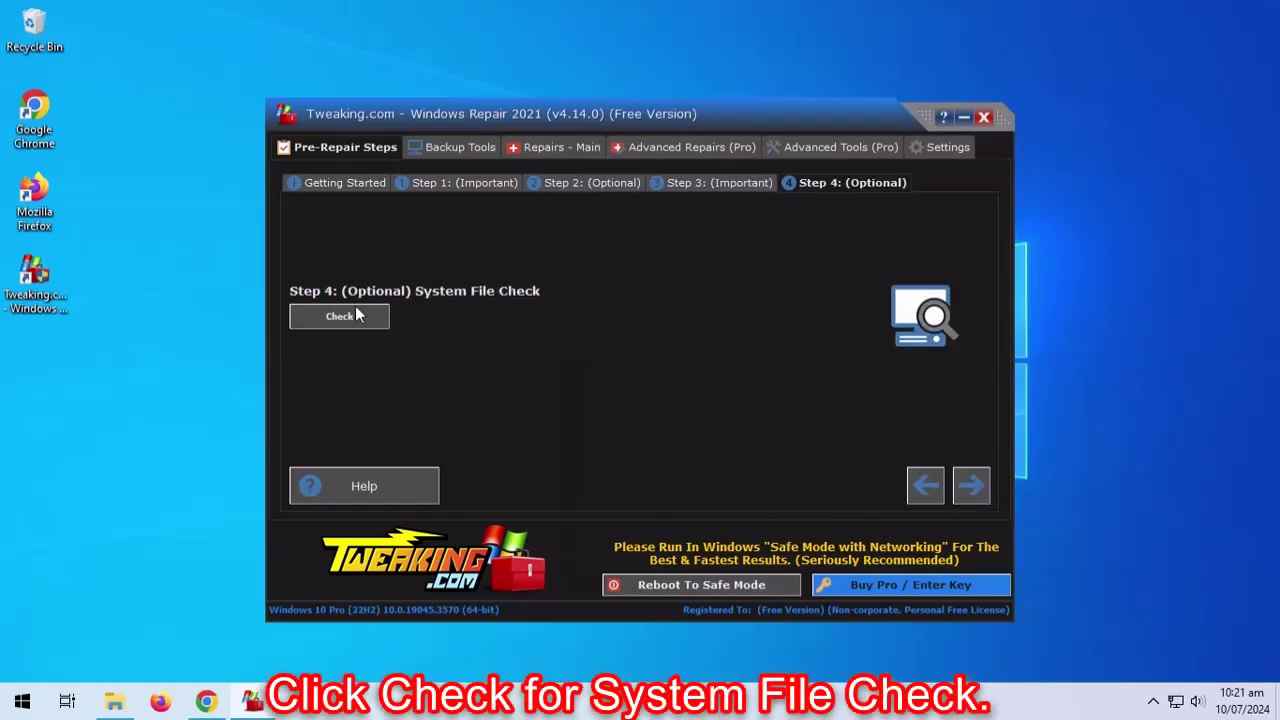
left_click(378, 316)
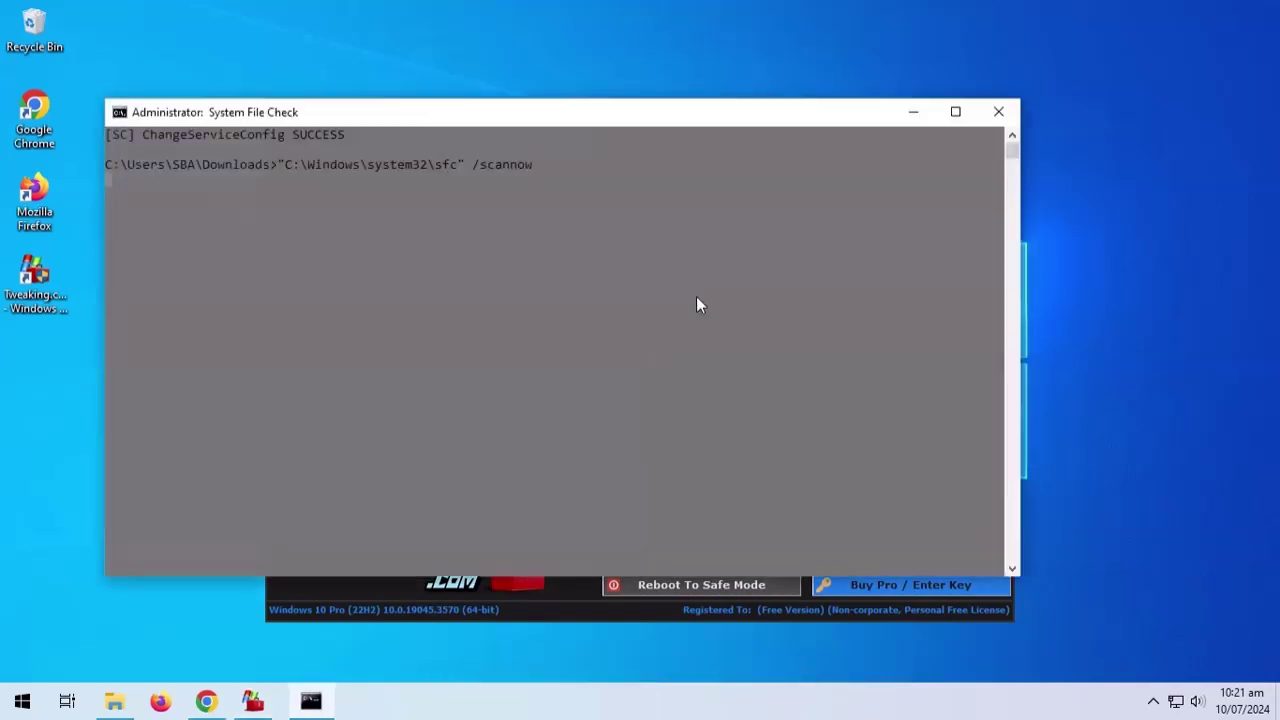
left_click_drag(659, 117, 730, 117)
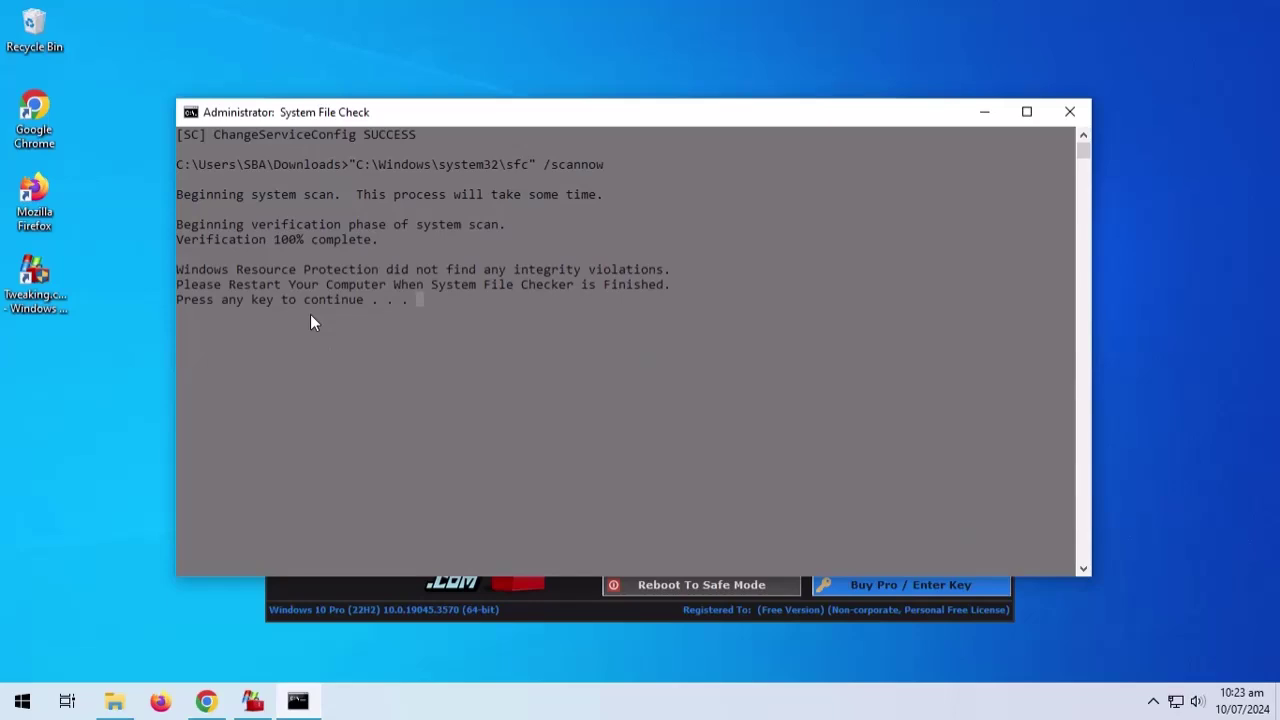
key("Return")
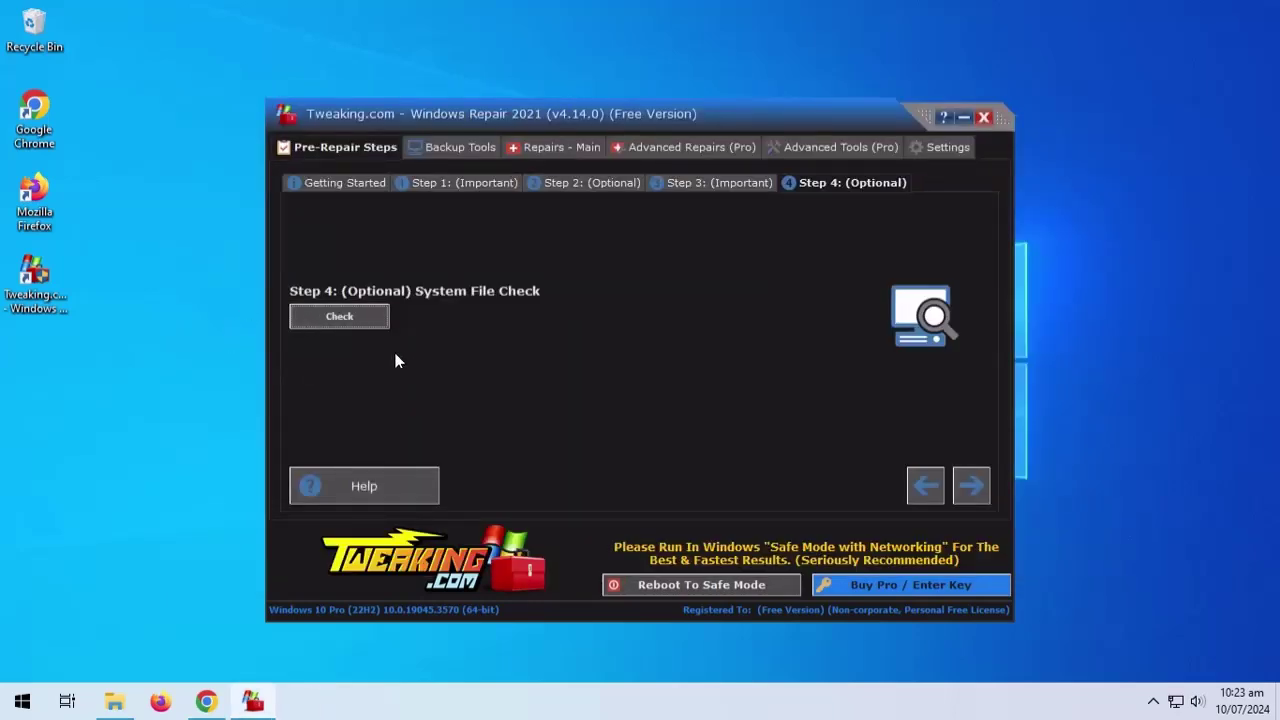
Continue from the pre-repair steps through the backup tools to the main repairs page.
left_click(970, 486)
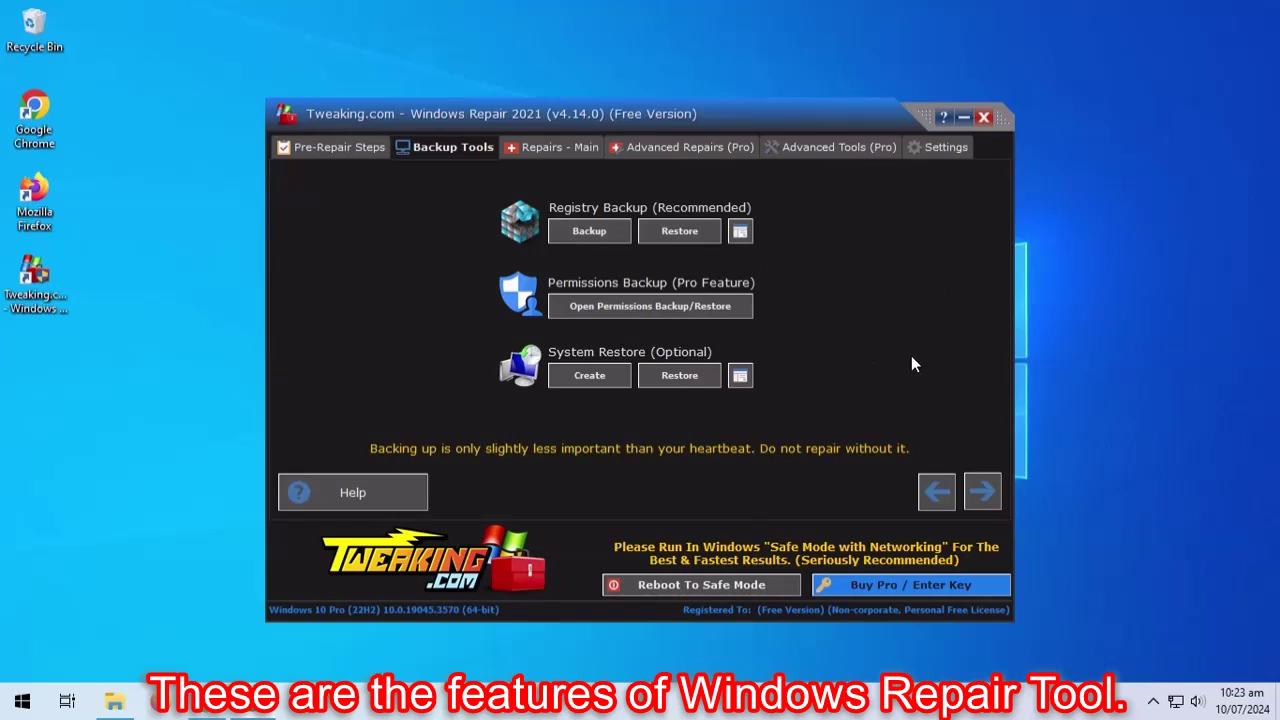
left_click(983, 492)
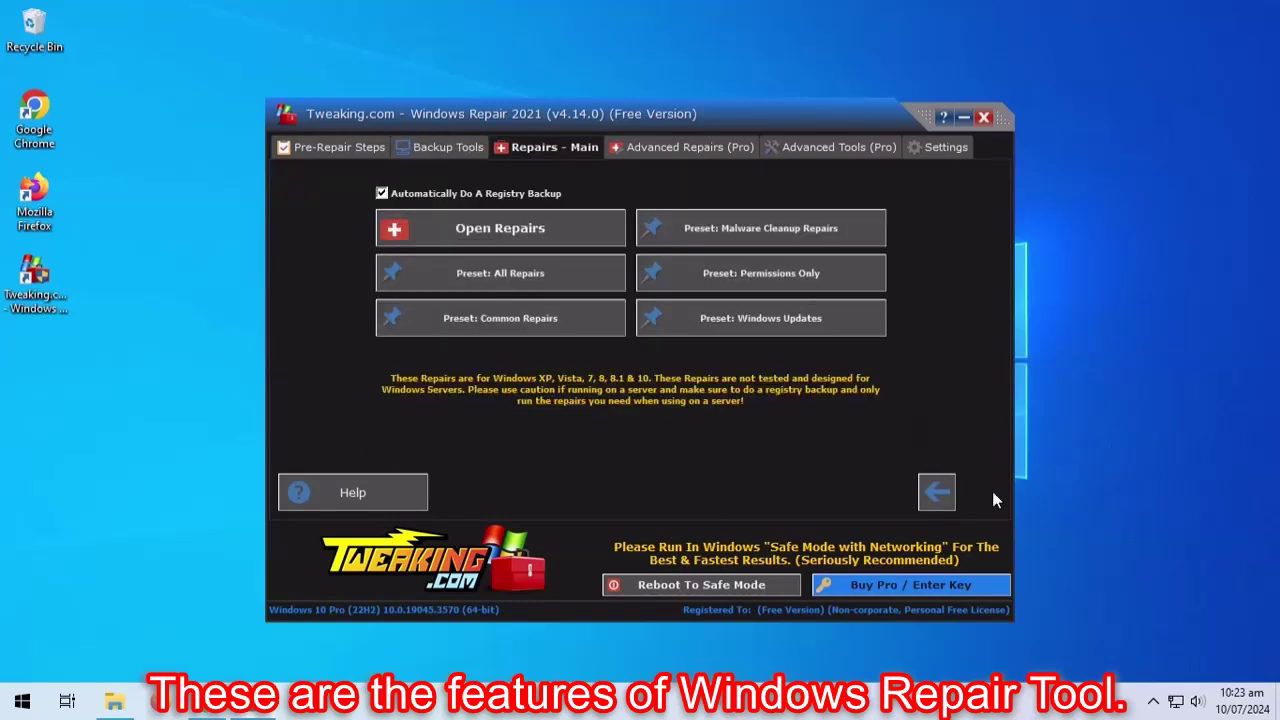